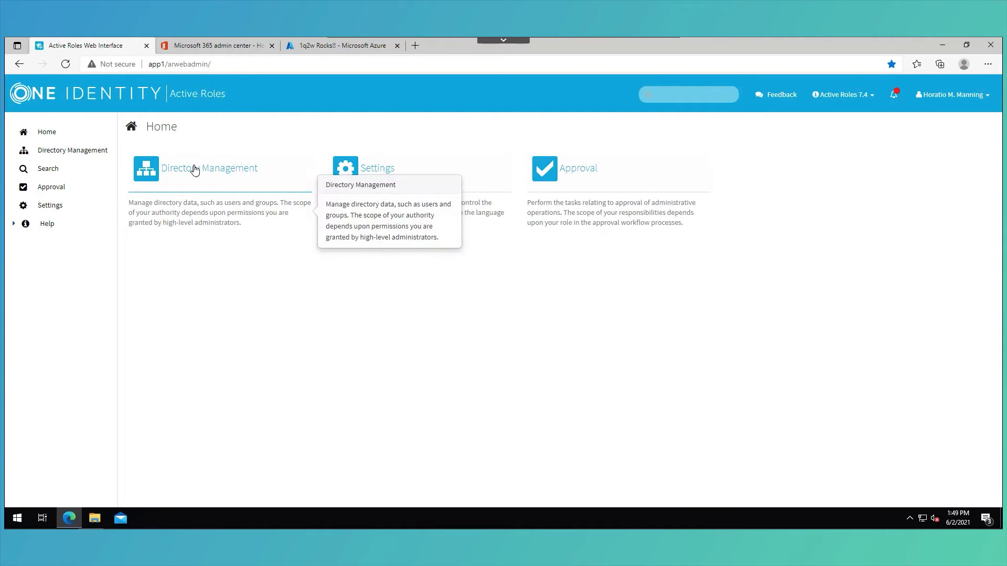
# Browse Directory Management to the AADUsers OU under 1q2w.tech > Enterprise.
pyautogui.click(195, 171)
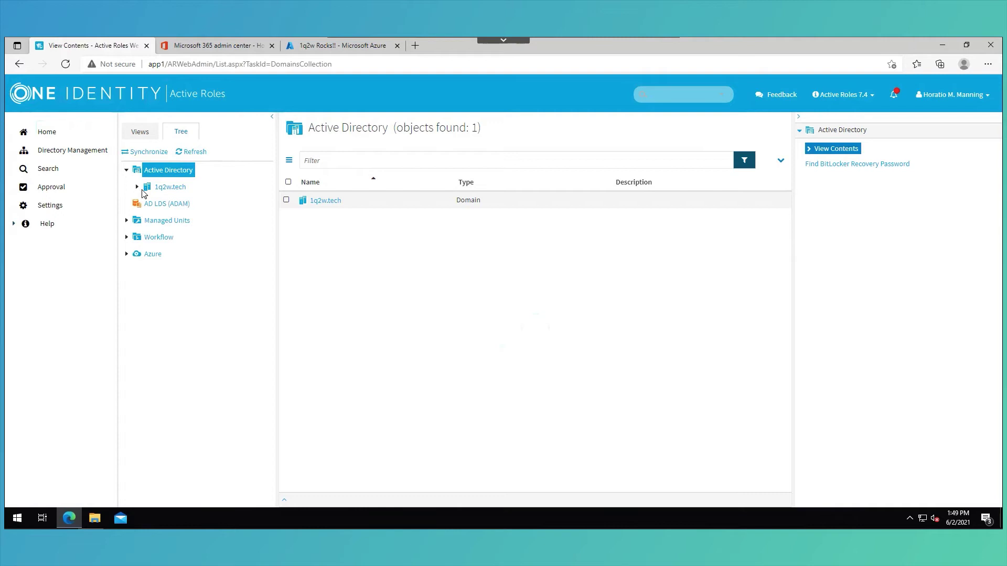
pyautogui.click(137, 188)
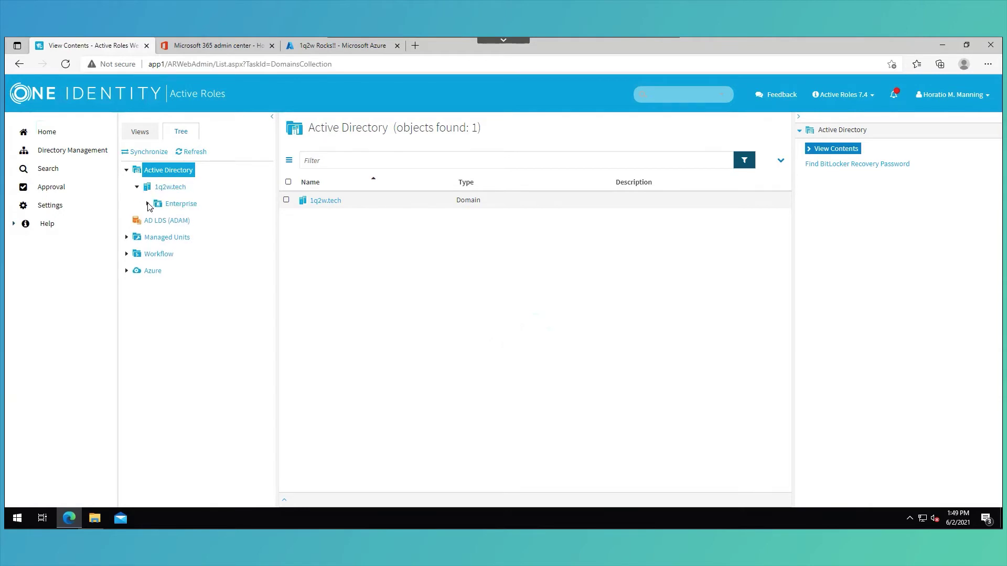
pyautogui.click(147, 204)
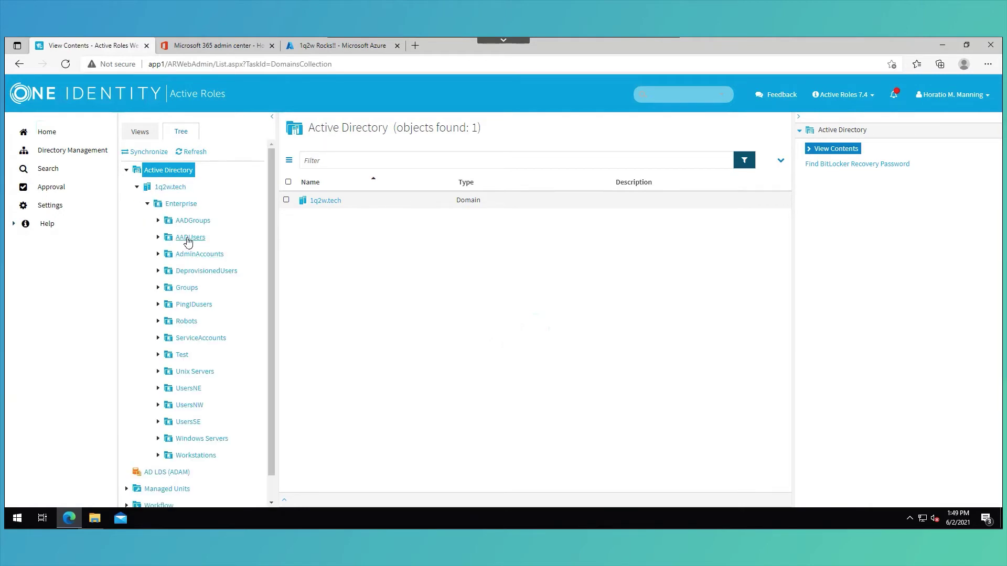
pyautogui.click(189, 238)
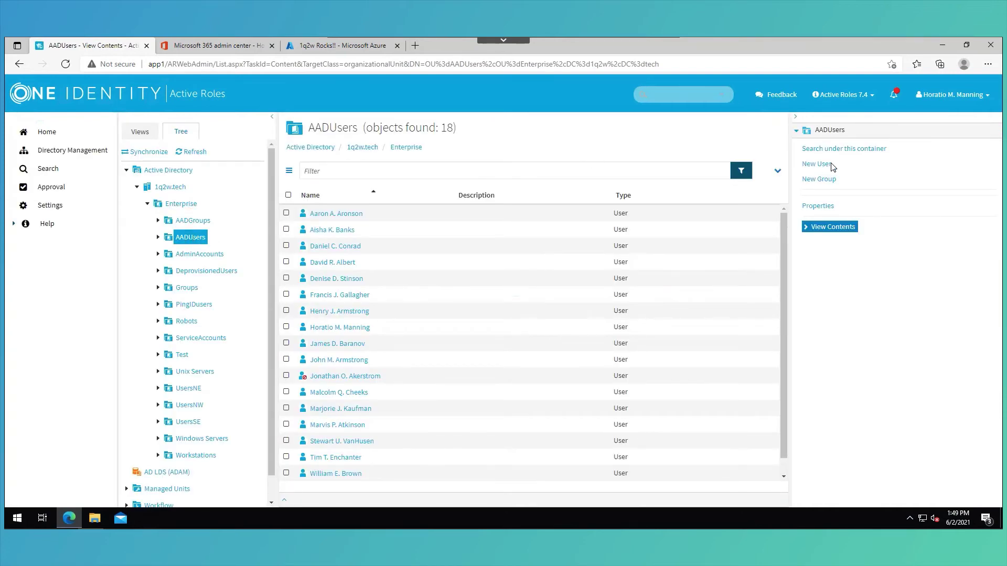
pyautogui.click(812, 165)
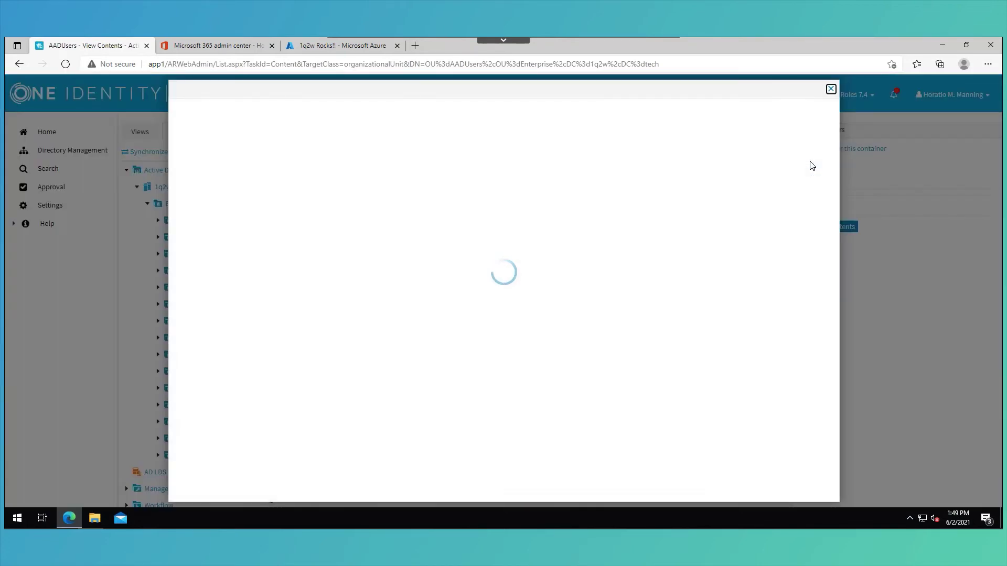
pyautogui.click(309, 174)
pyautogui.write('Emily')
pyautogui.press('Tab')
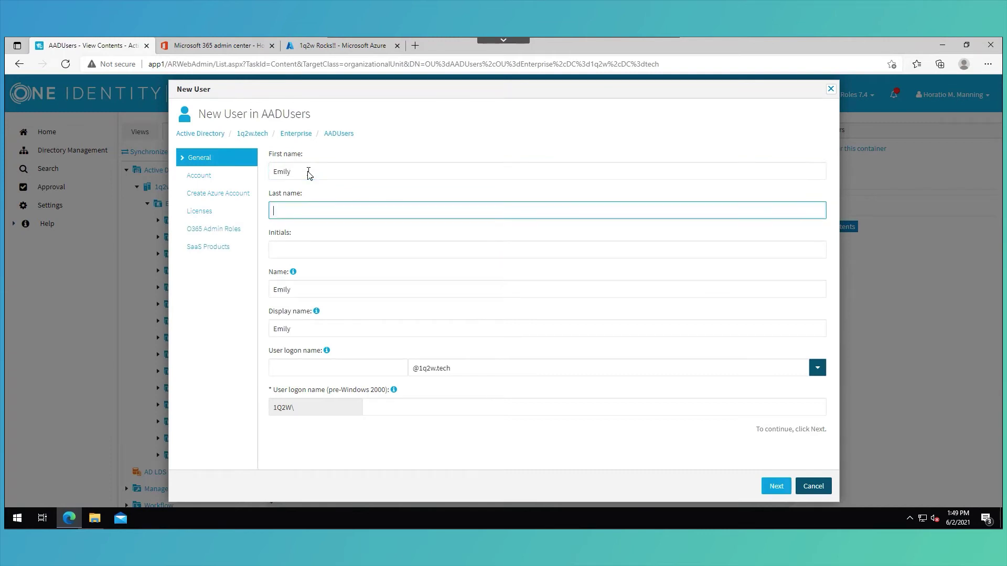
pyautogui.write('Flores')
pyautogui.press('Tab')
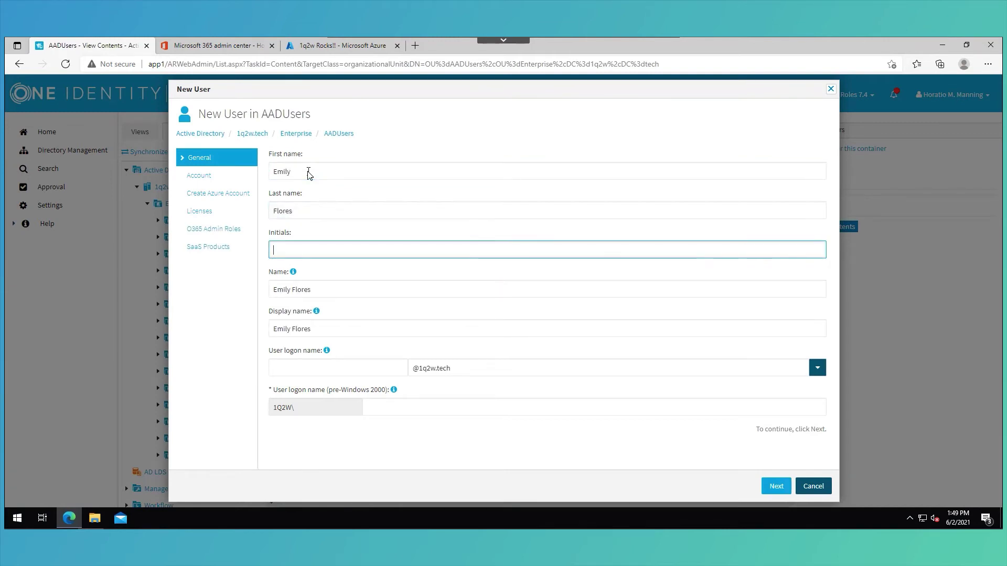
pyautogui.write('M')
pyautogui.click(309, 368)
pyautogui.write('EFlores')
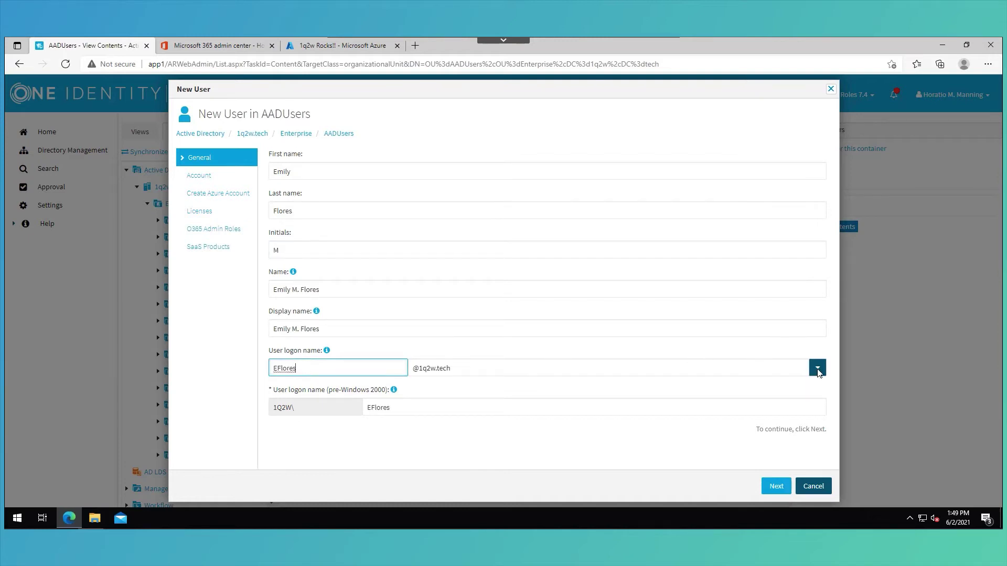
pyautogui.click(818, 367)
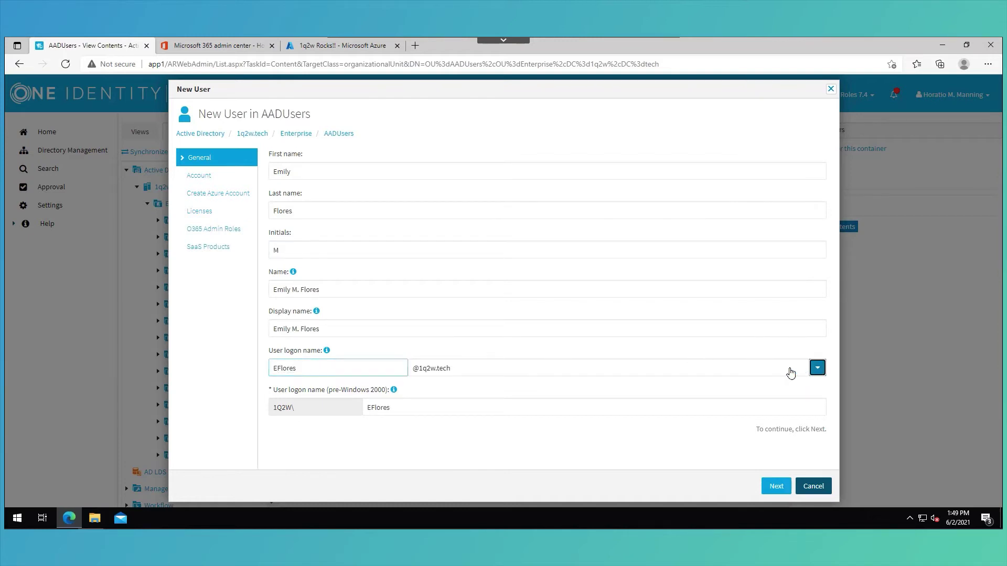
pyautogui.click(501, 402)
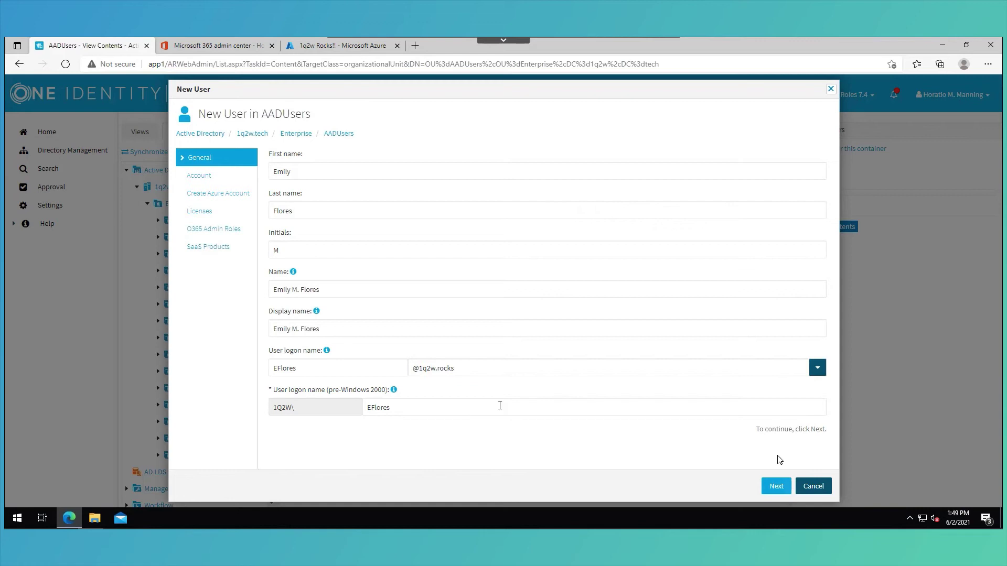
# Generate a password and enable an Azure account with US location and 1q2w.rocks UPN domain.
pyautogui.click(779, 488)
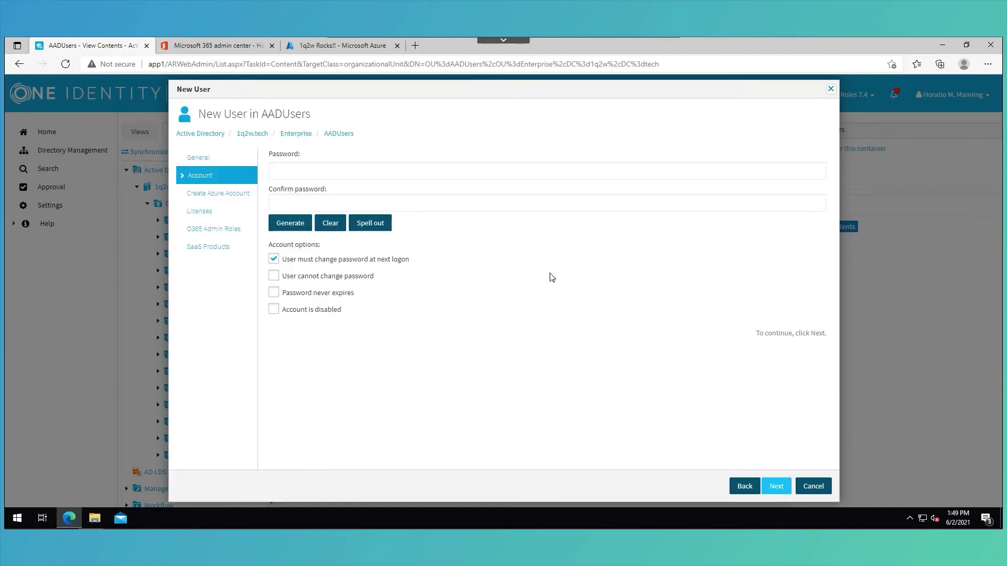
pyautogui.click(298, 228)
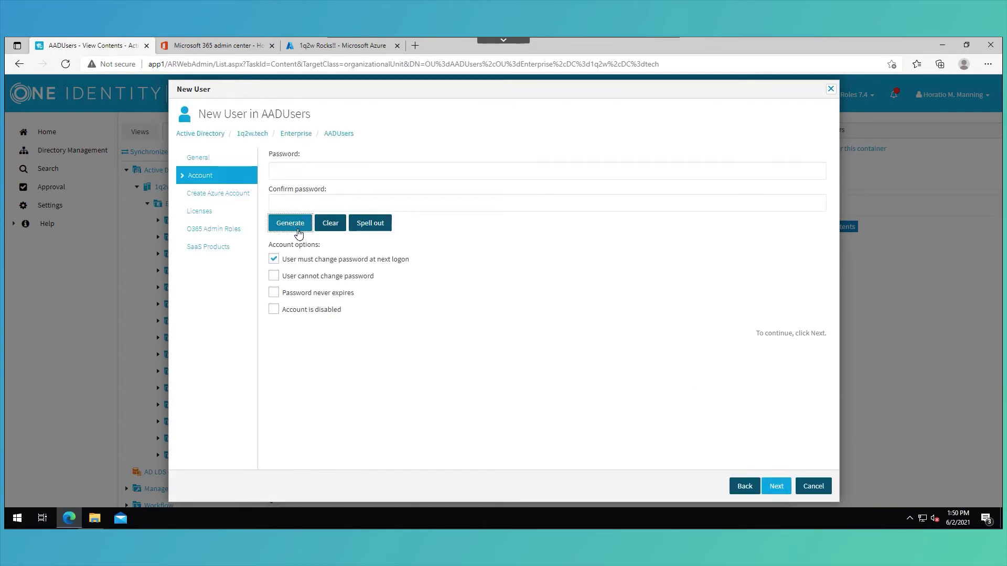
pyautogui.click(779, 489)
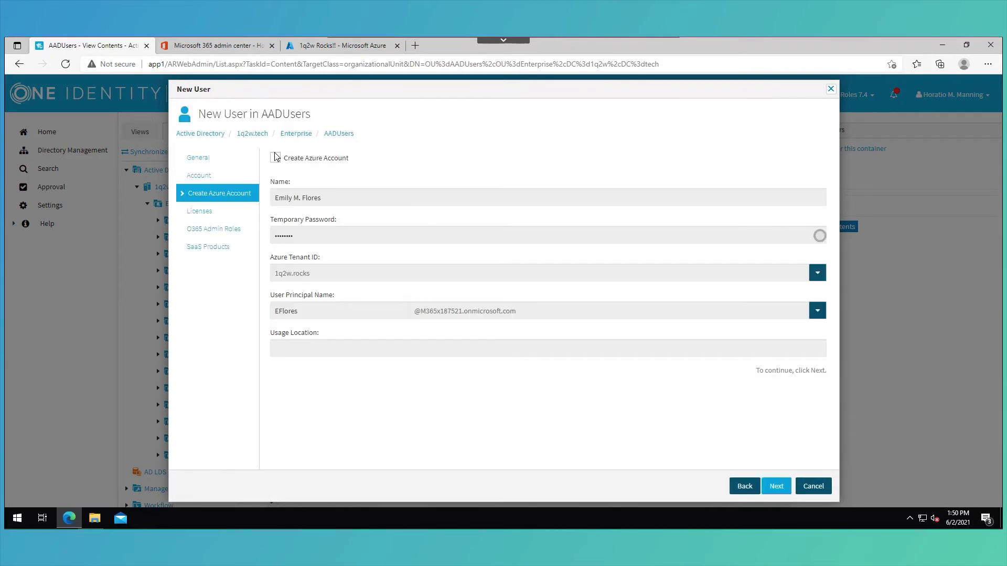
pyautogui.click(275, 158)
pyautogui.click(326, 346)
pyautogui.write('US')
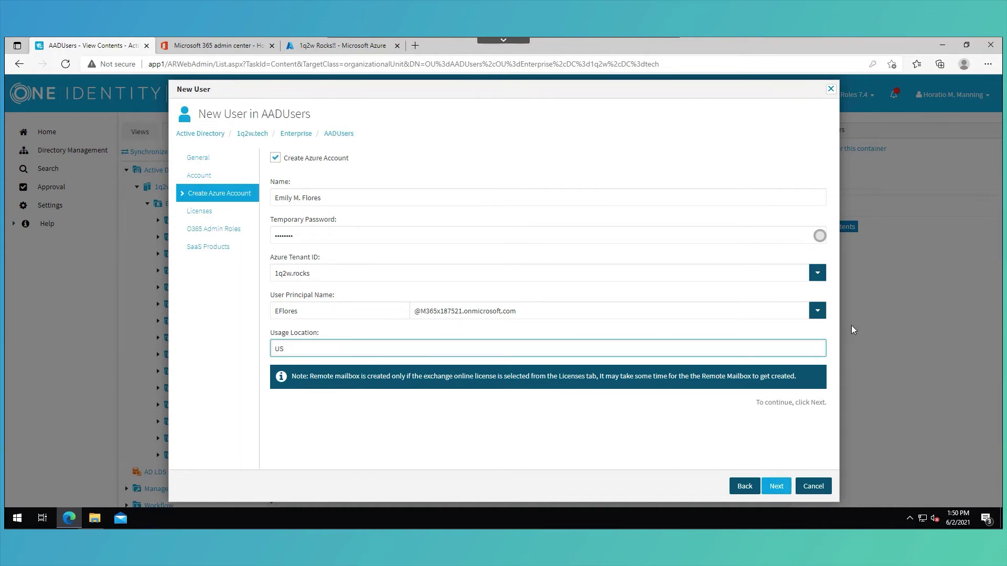
pyautogui.click(818, 311)
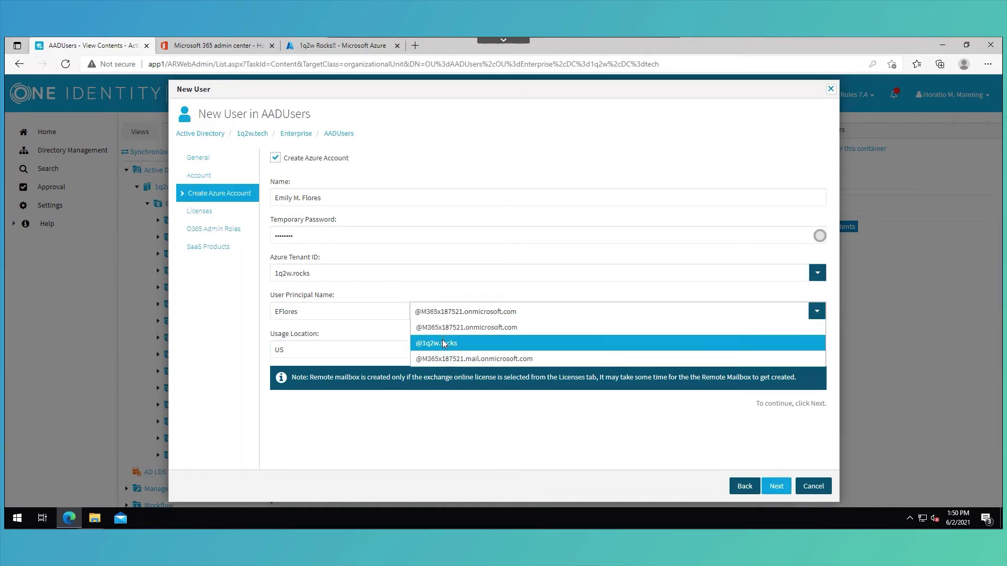
pyautogui.click(445, 344)
# Assign the ENTERPRISEPREMIUM license and finish creating the user.
pyautogui.click(789, 491)
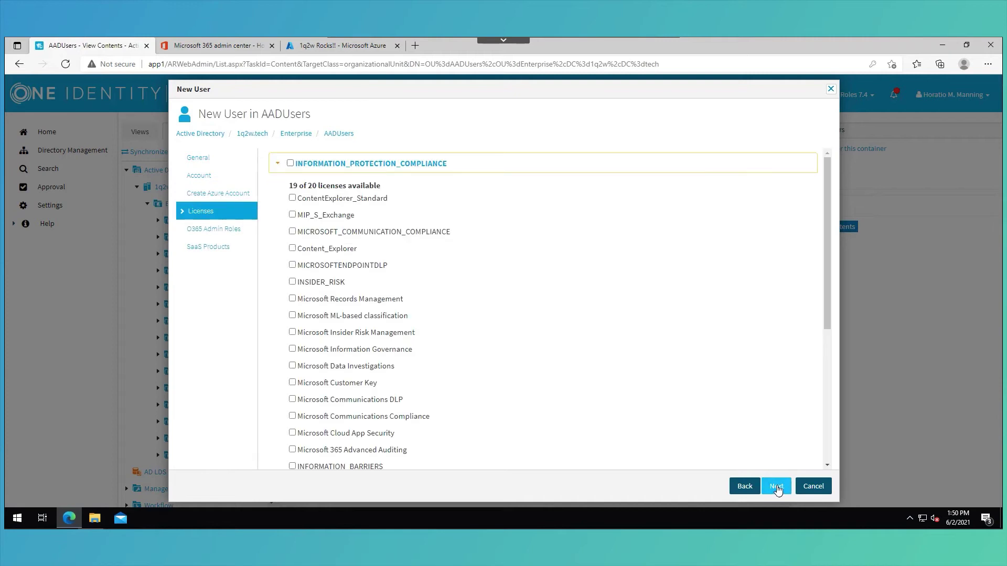
pyautogui.click(278, 164)
pyautogui.click(289, 251)
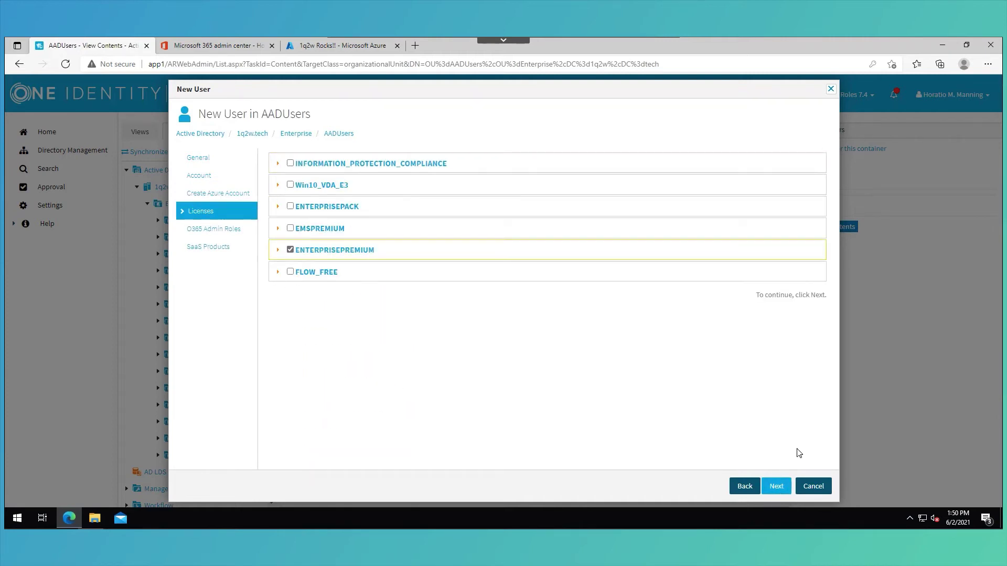
pyautogui.click(774, 486)
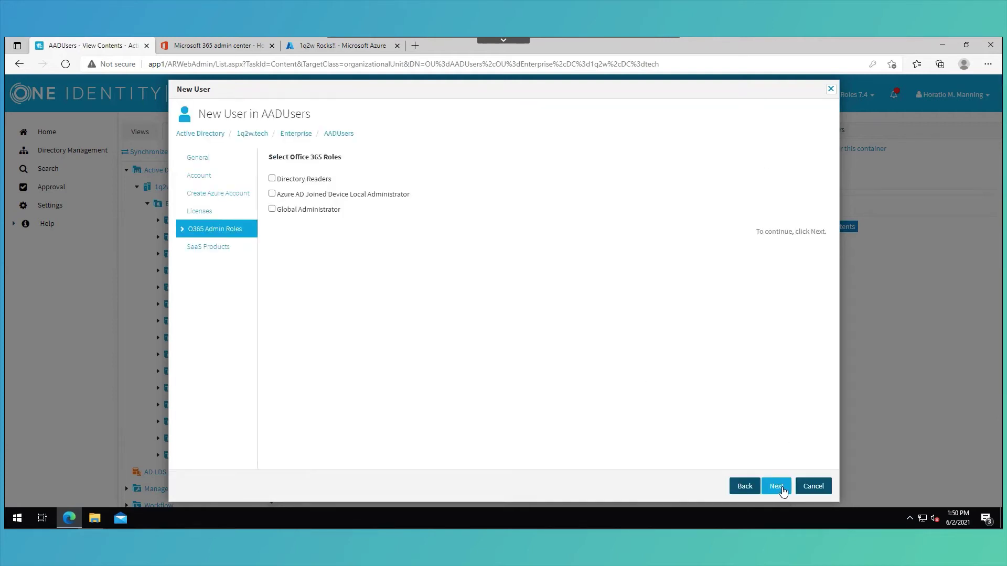
pyautogui.click(780, 487)
pyautogui.click(777, 489)
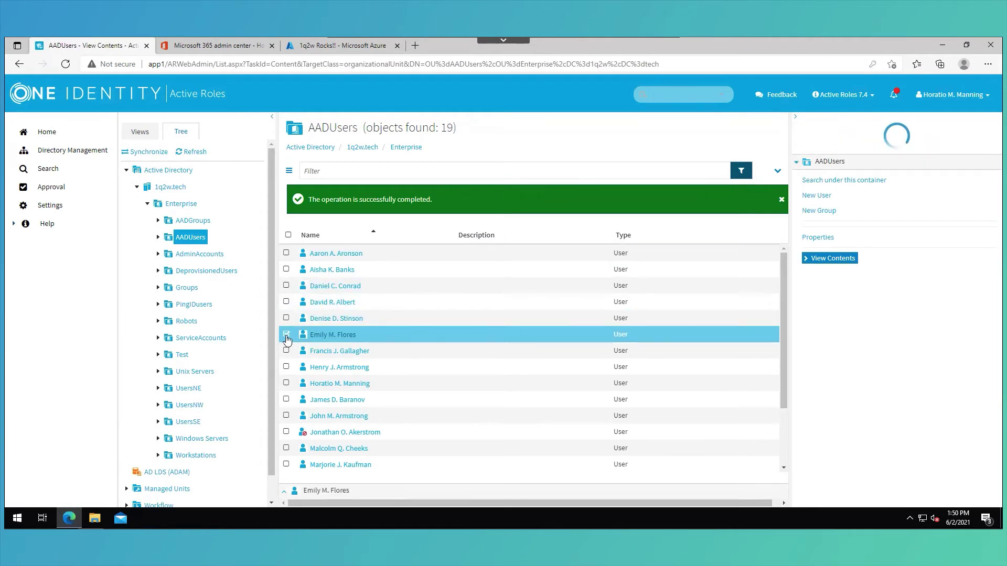
pyautogui.click(287, 340)
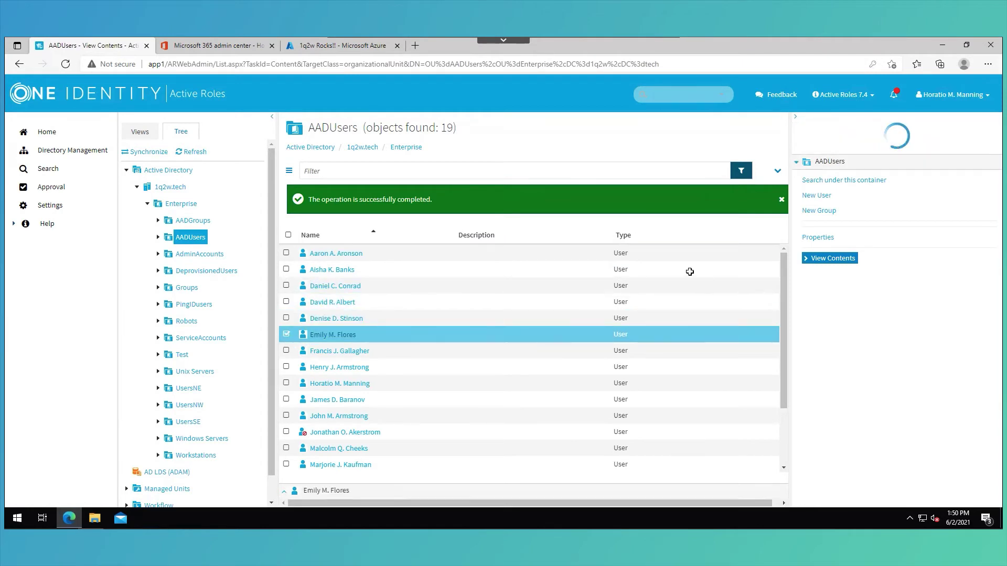
pyautogui.click(329, 334)
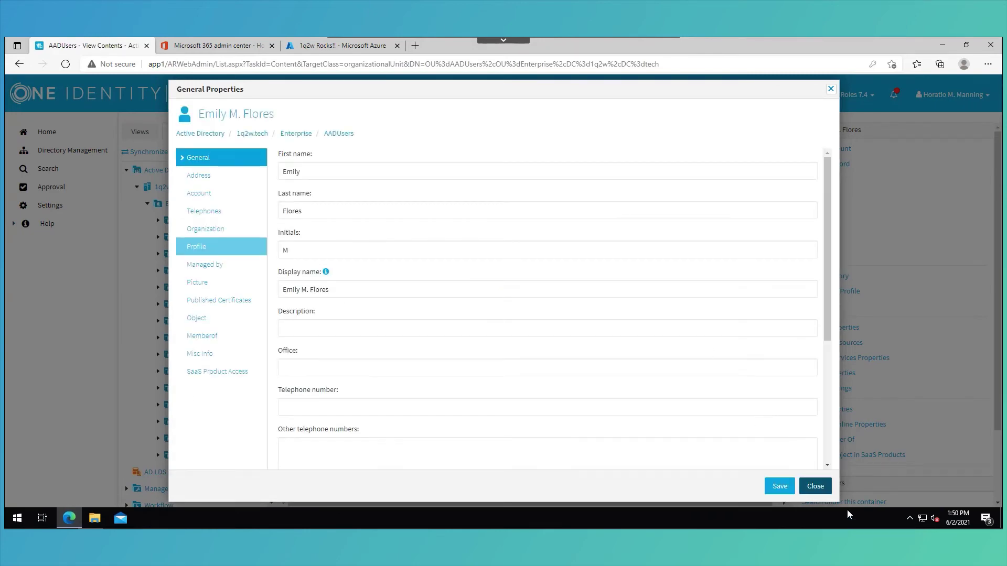
pyautogui.click(820, 488)
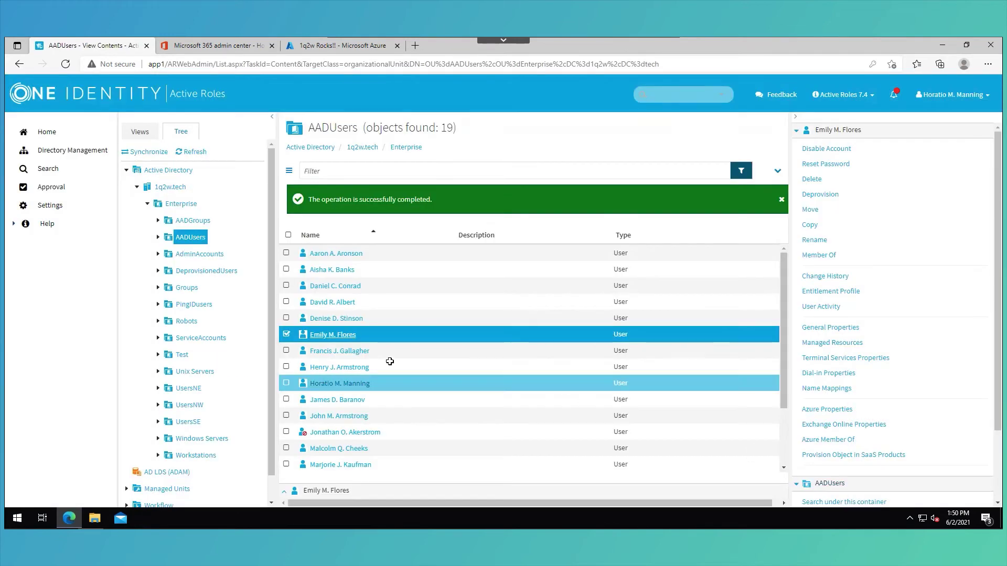
# Review her Azure account settings and Office 365 admin roles, then close.
pyautogui.click(820, 411)
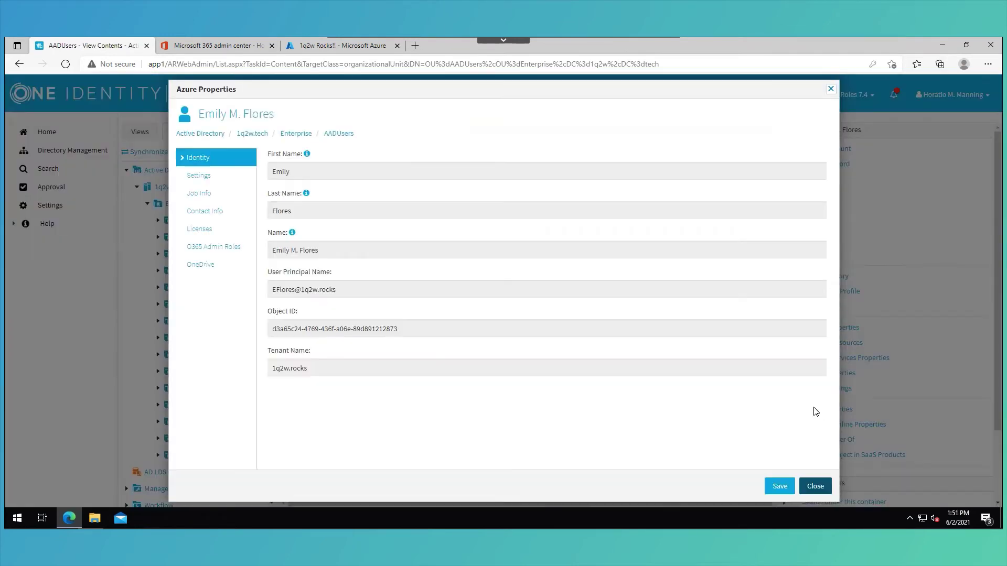
pyautogui.click(197, 176)
pyautogui.click(214, 246)
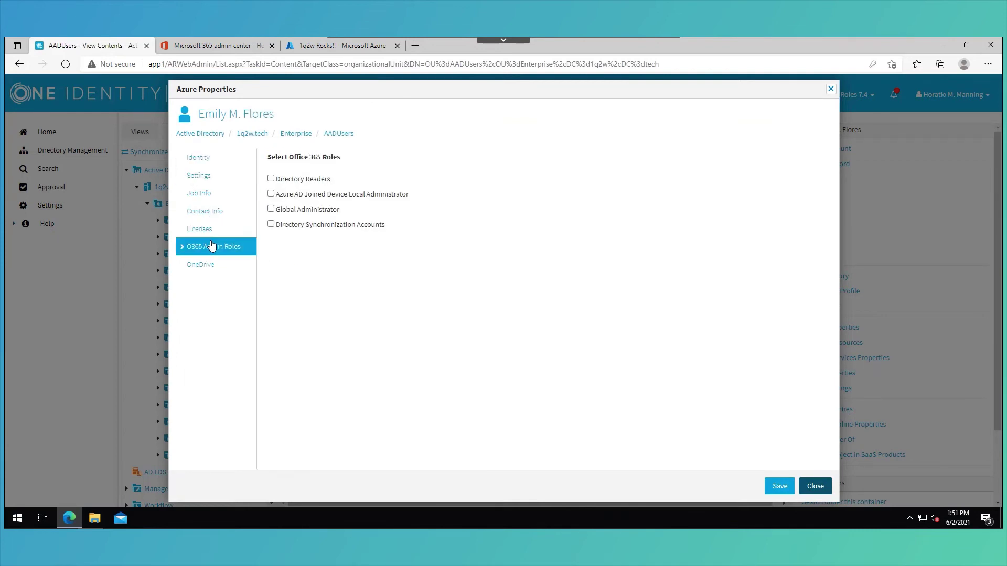
pyautogui.click(821, 487)
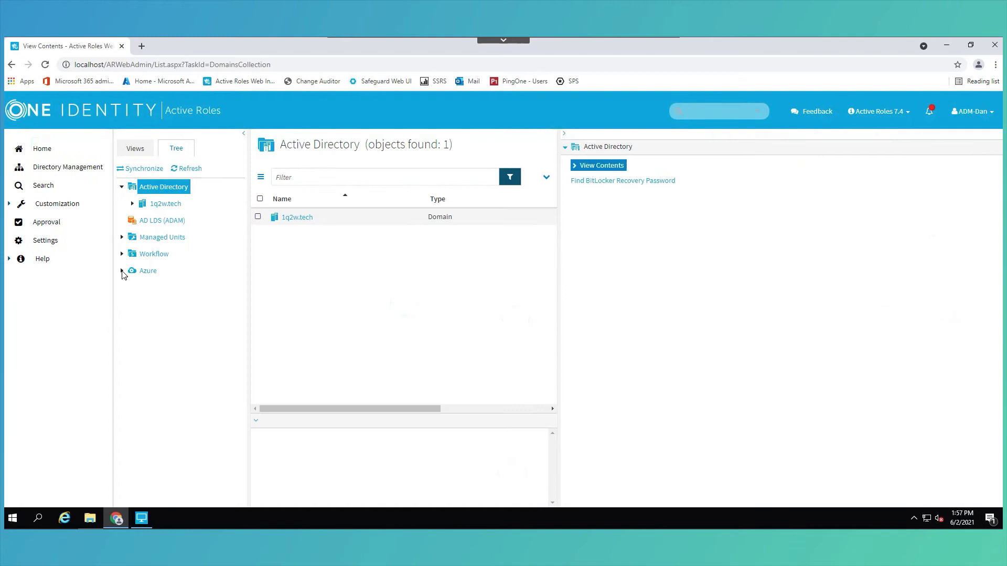
# Expand Azure > Azure Configuration and open the Azure Licenses Report for 1q2w.rocks.
pyautogui.click(122, 272)
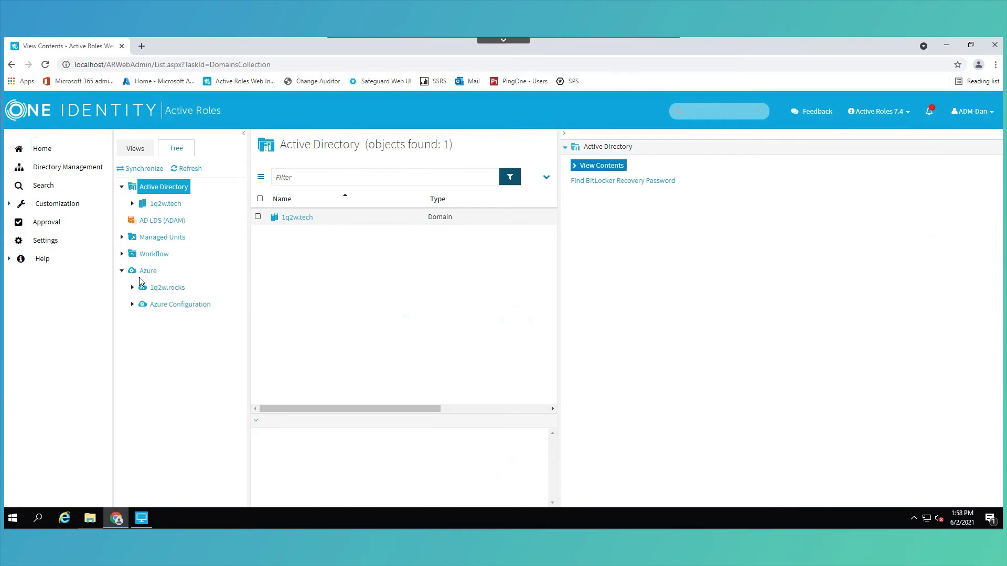
pyautogui.click(132, 306)
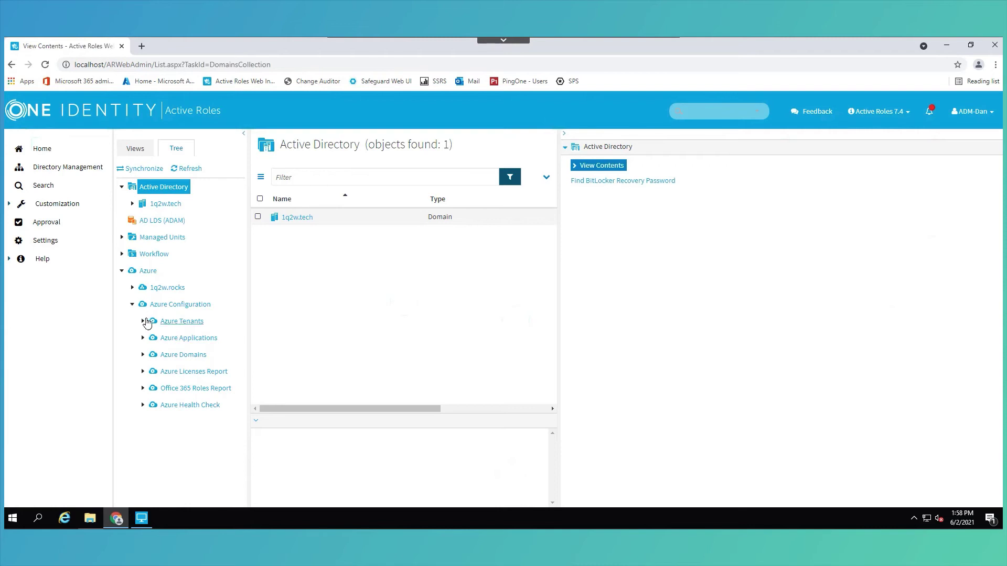
pyautogui.click(182, 375)
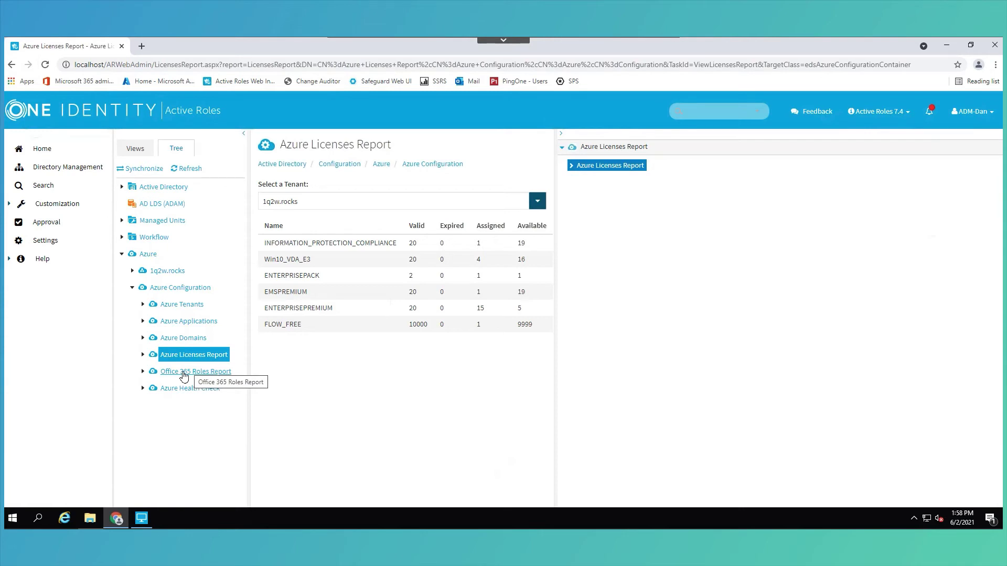
# Open the Office 365 Roles Report and expand Global Administrator to see its four users.
pyautogui.click(183, 372)
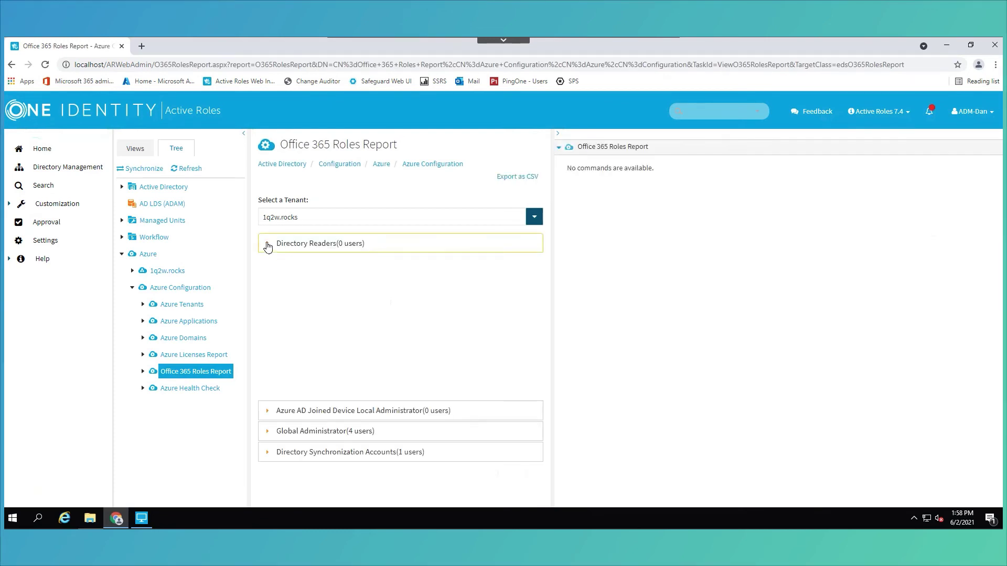
pyautogui.click(268, 245)
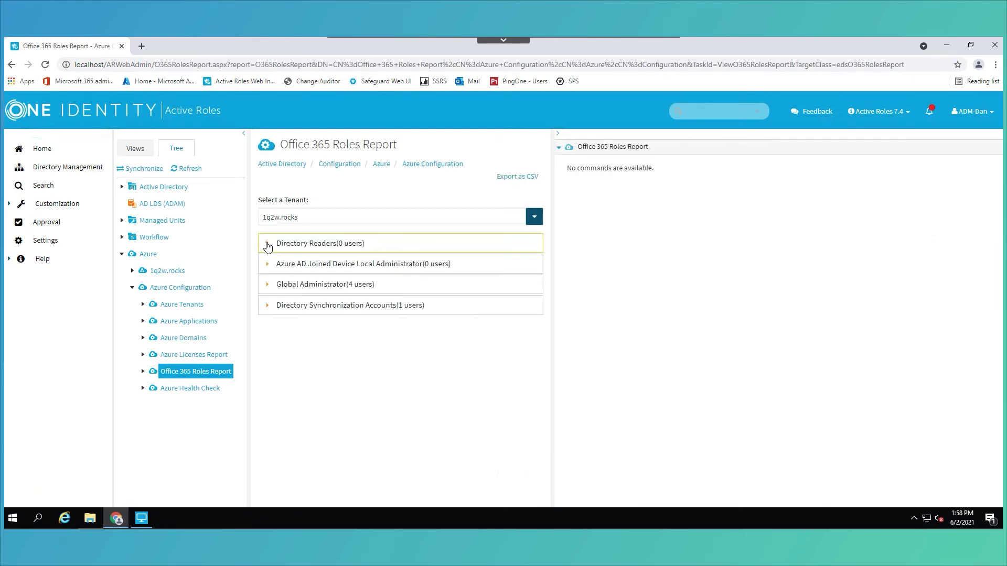
pyautogui.click(268, 286)
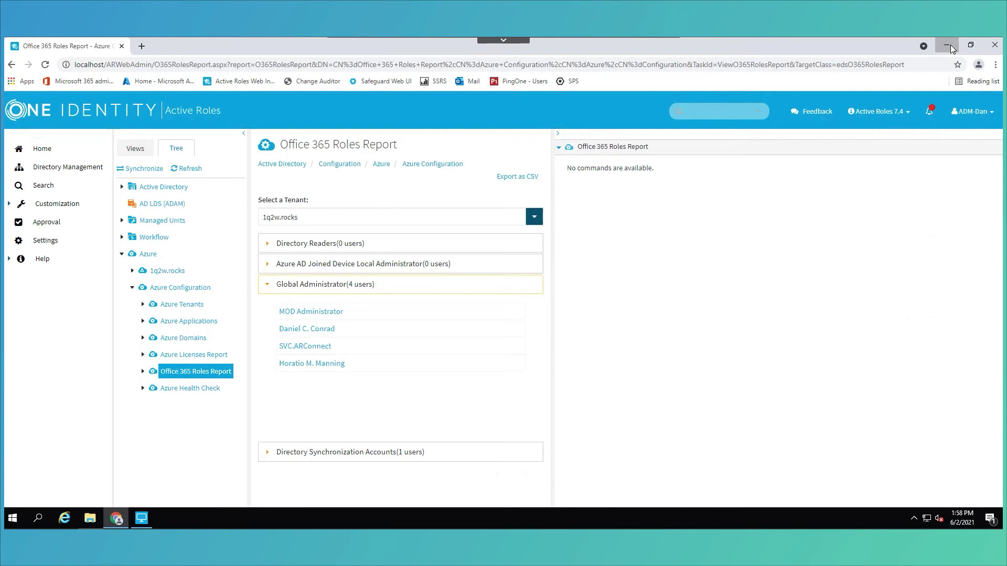
# Minimize Chrome and expand Active Directory > 1q2w.tech in the console tree.
pyautogui.click(951, 44)
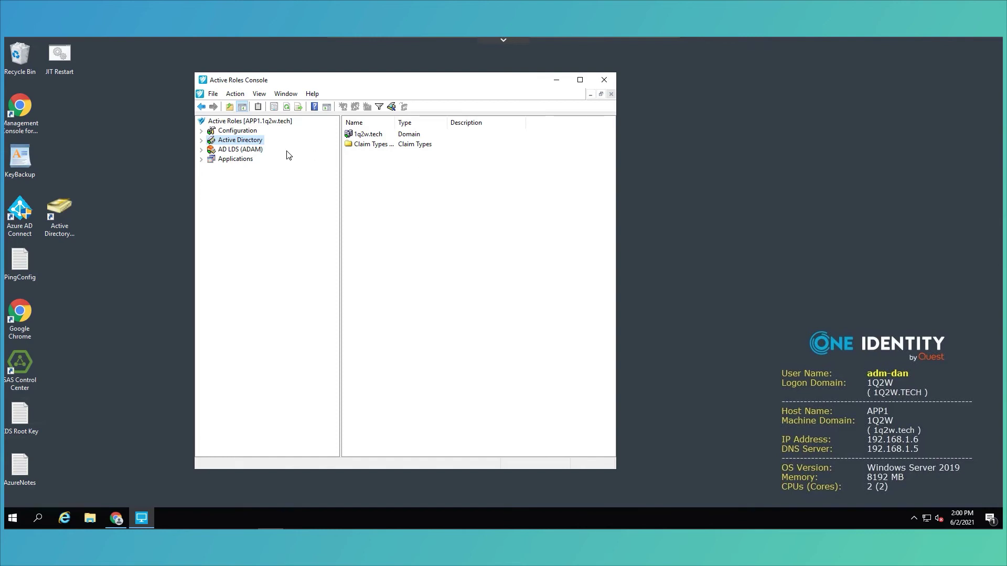
pyautogui.click(202, 141)
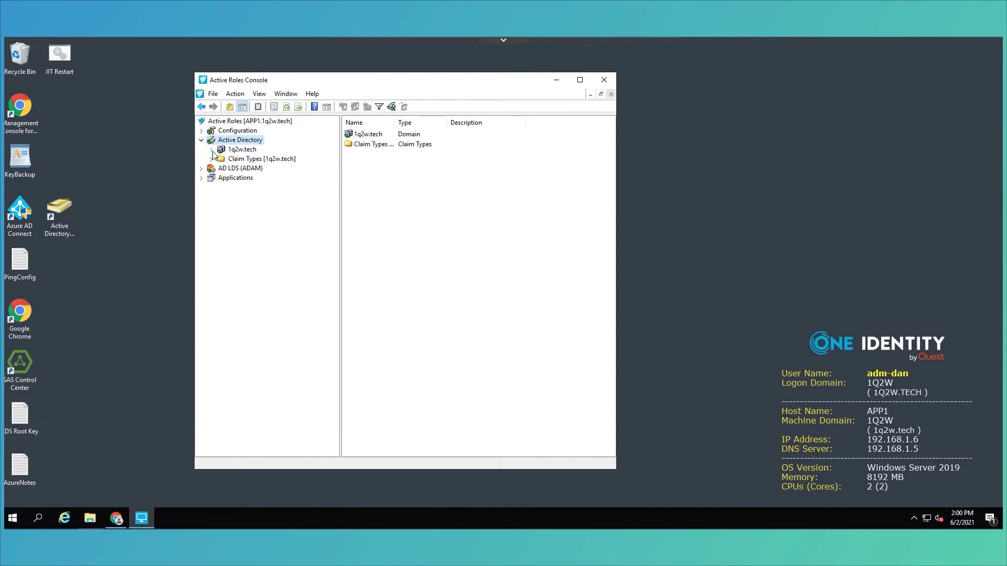
pyautogui.click(211, 150)
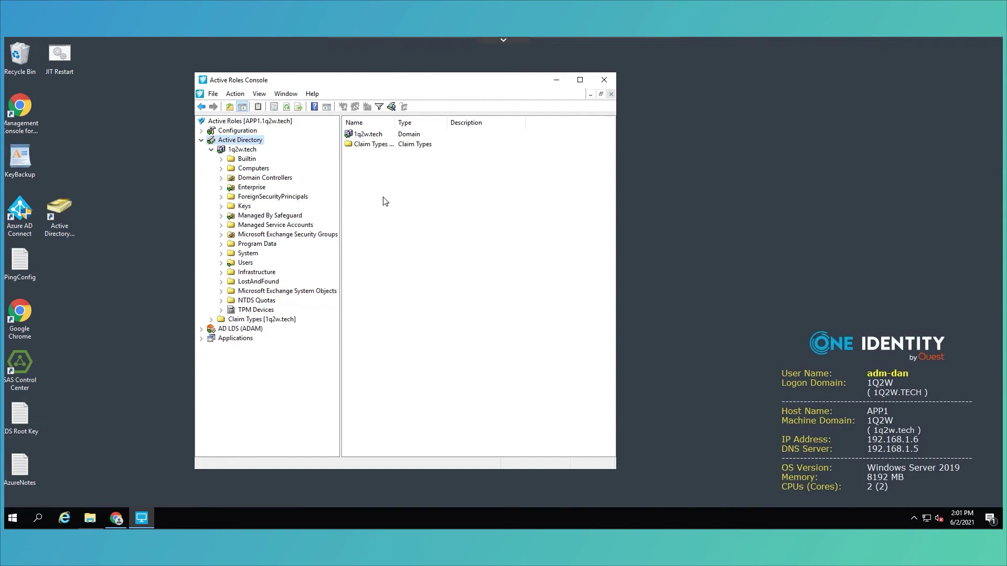
# Delegate control of the Enterprise OU, choosing Enterprise IT Help1 as the trustee.
pyautogui.rightClick(259, 191)
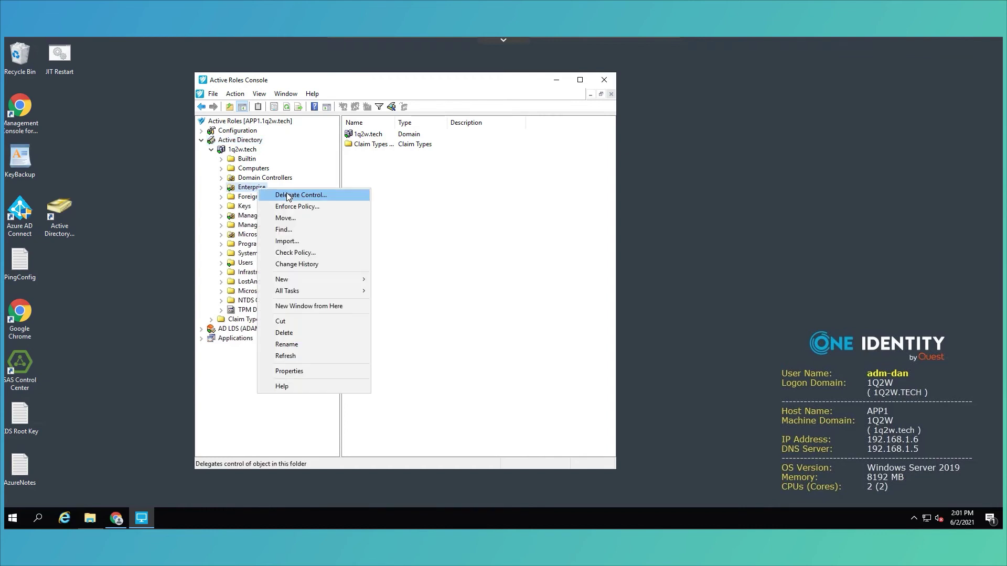
pyautogui.click(288, 196)
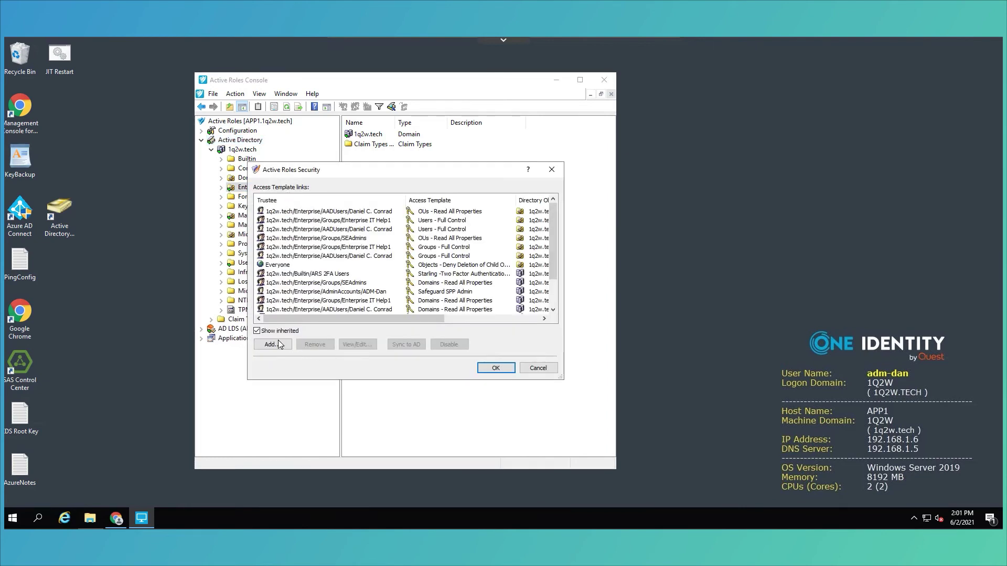
pyautogui.click(275, 344)
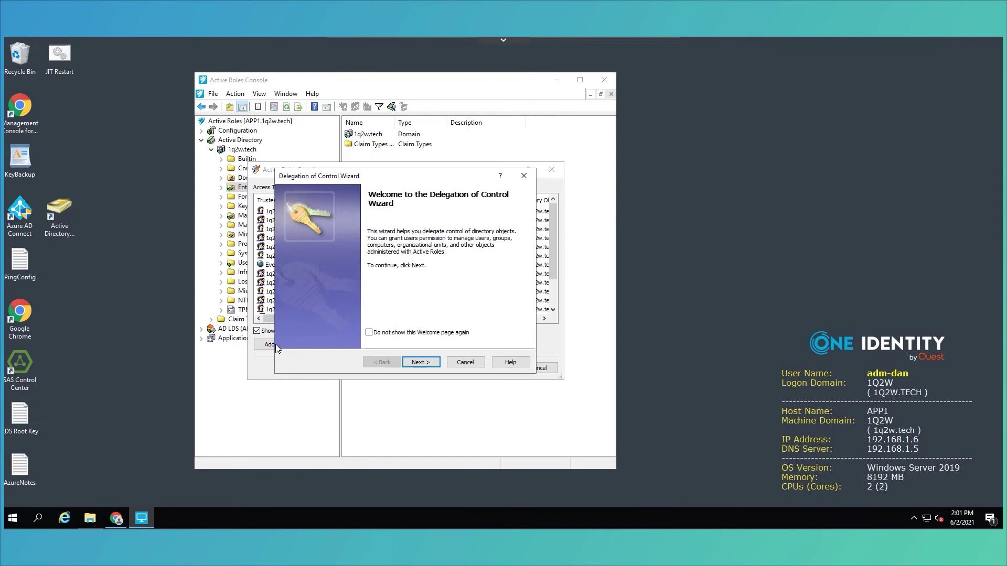
pyautogui.click(421, 362)
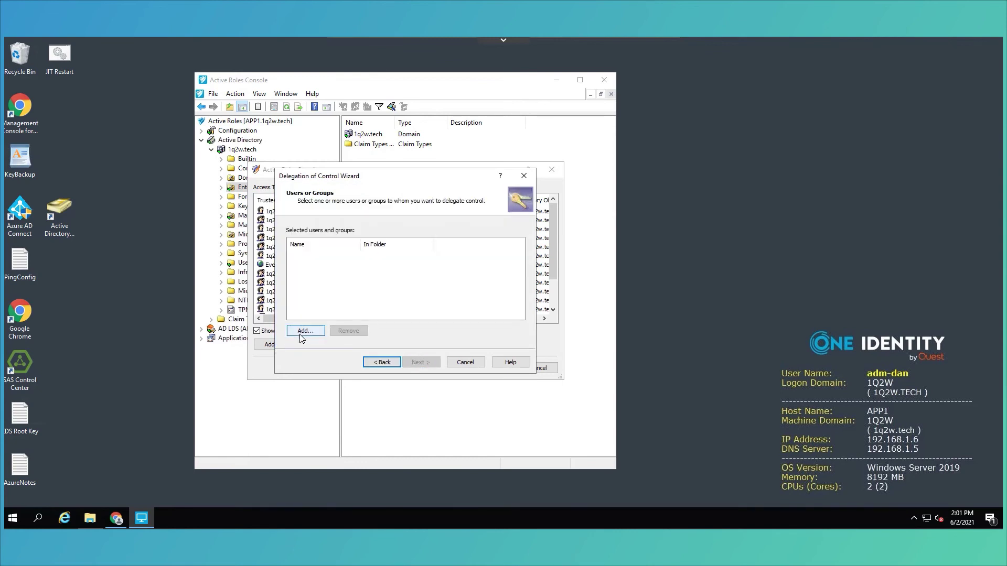
pyautogui.click(299, 338)
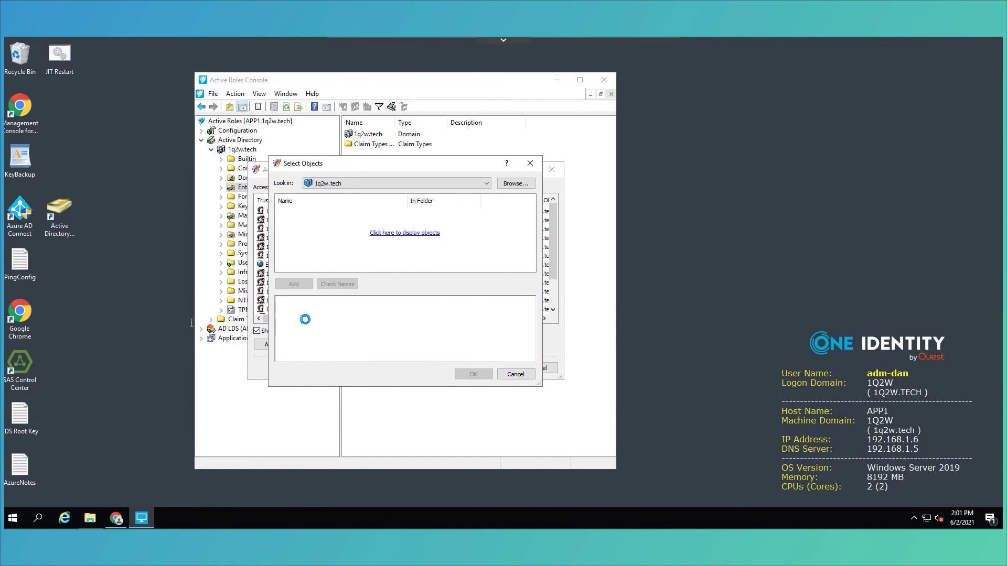
pyautogui.write('enterp')
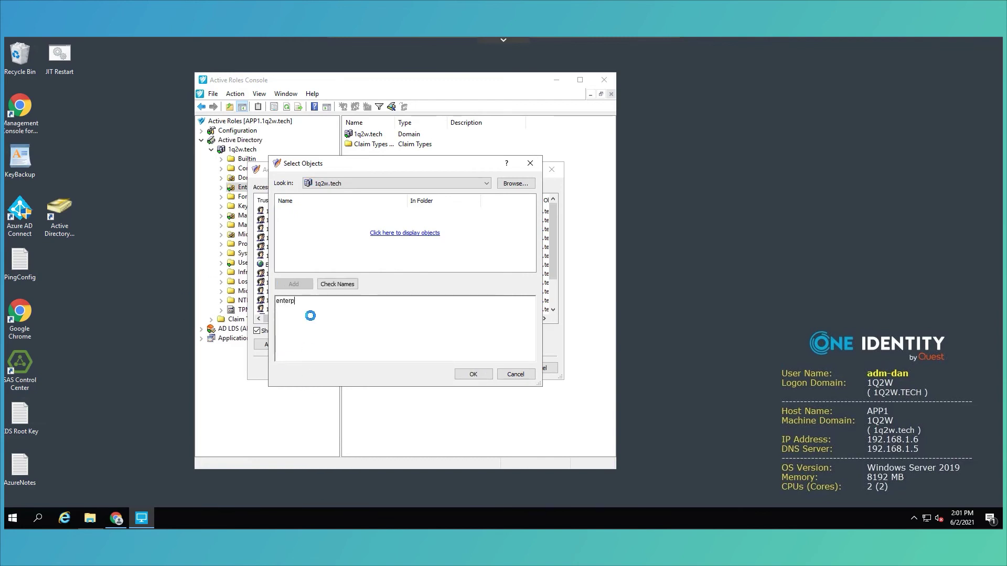
pyautogui.write('rise it')
pyautogui.click(338, 284)
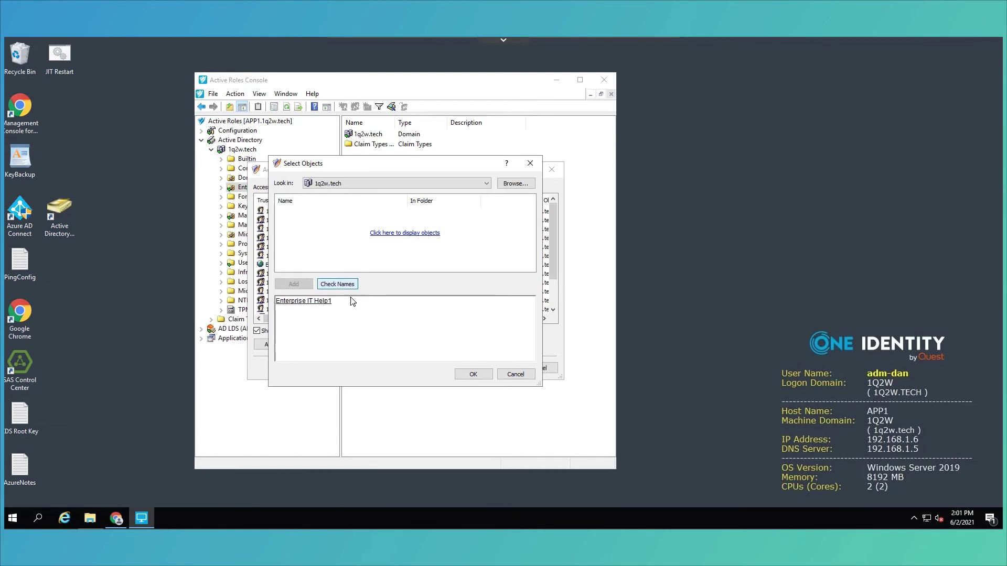
pyautogui.click(474, 375)
pyautogui.click(432, 363)
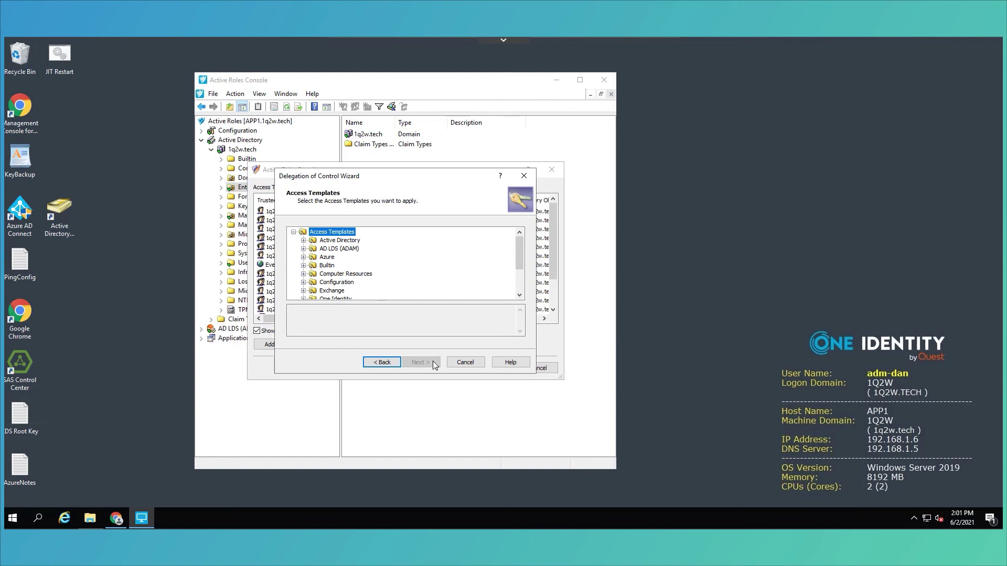
# Expand the Active Directory access templates and inspect All Objects - Full Control.
pyautogui.click(304, 241)
pyautogui.scroll(-3, 325, 266)
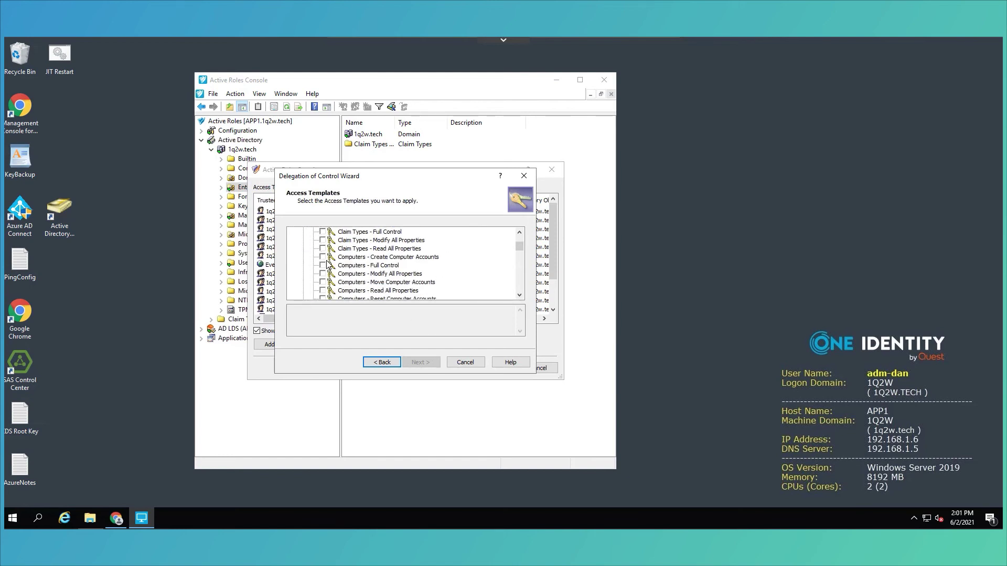
pyautogui.scroll(3, 328, 265)
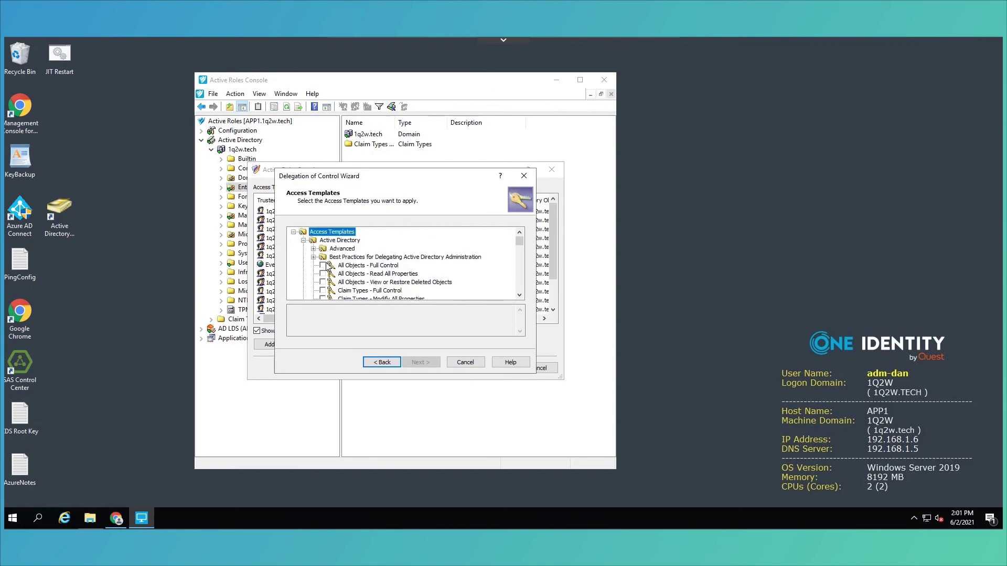
pyautogui.click(330, 267)
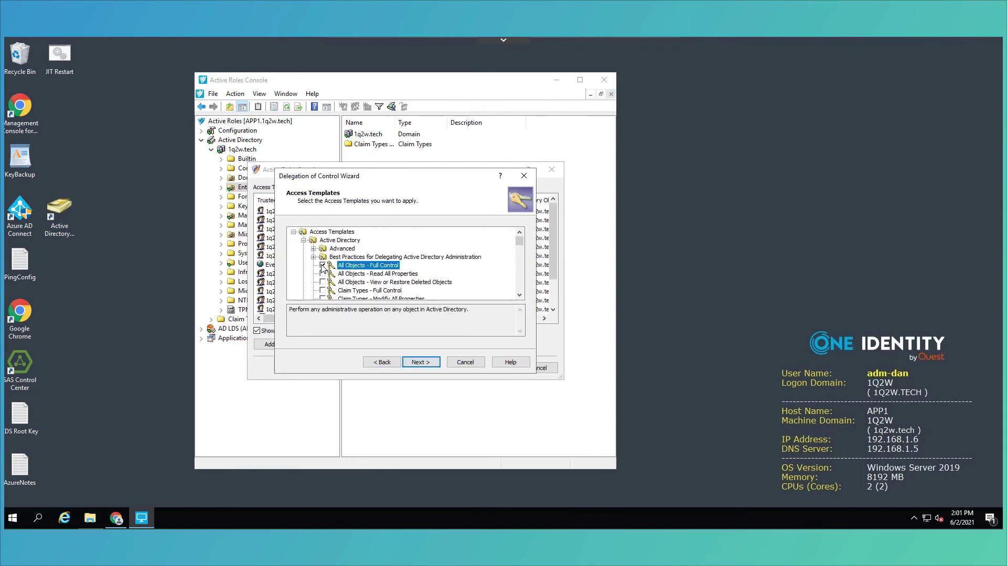
pyautogui.scroll(-2, 331, 268)
pyautogui.scroll(-3, 331, 270)
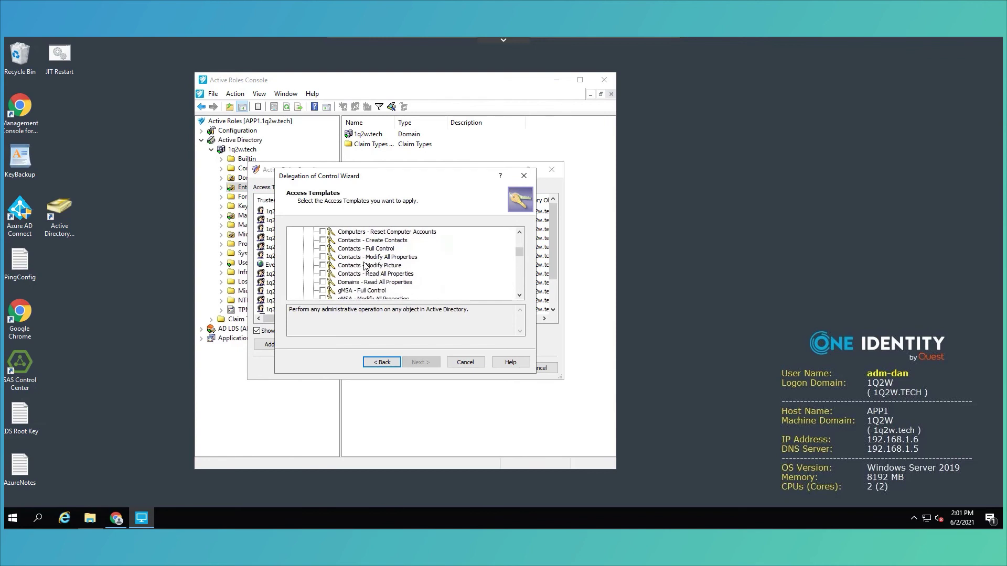
pyautogui.scroll(-3, 333, 269)
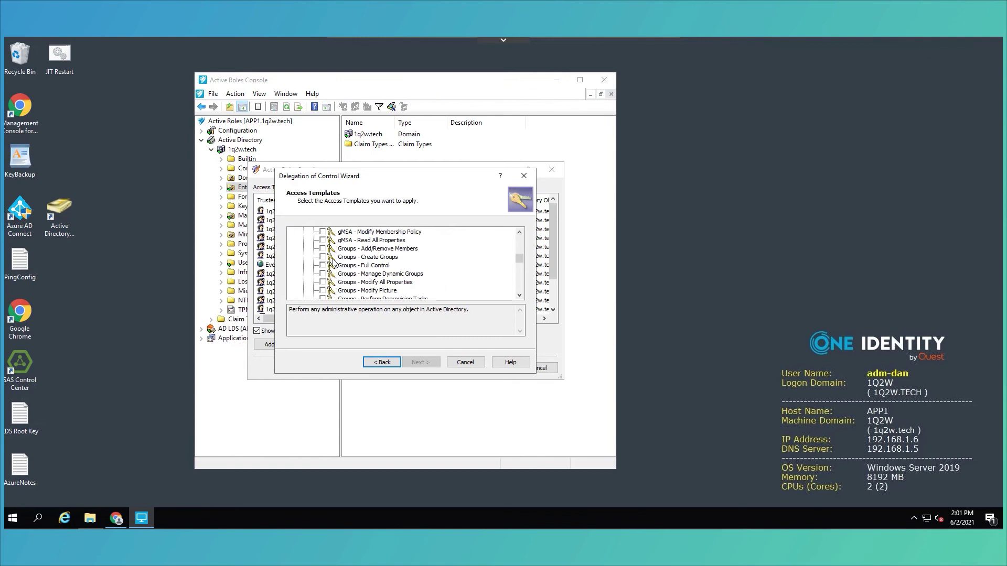
pyautogui.scroll(-1, 360, 266)
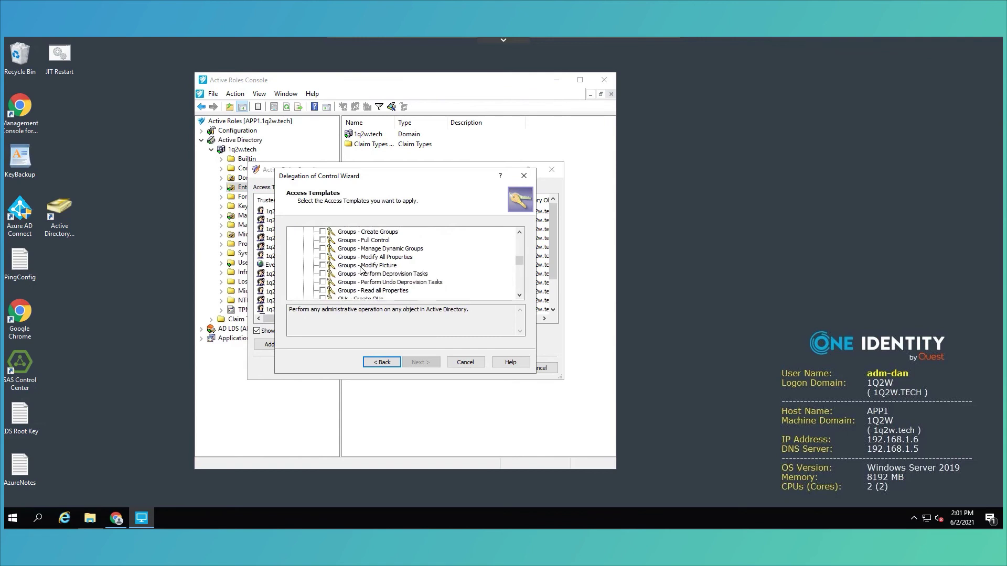
pyautogui.scroll(-1, 361, 269)
pyautogui.scroll(-1, 359, 263)
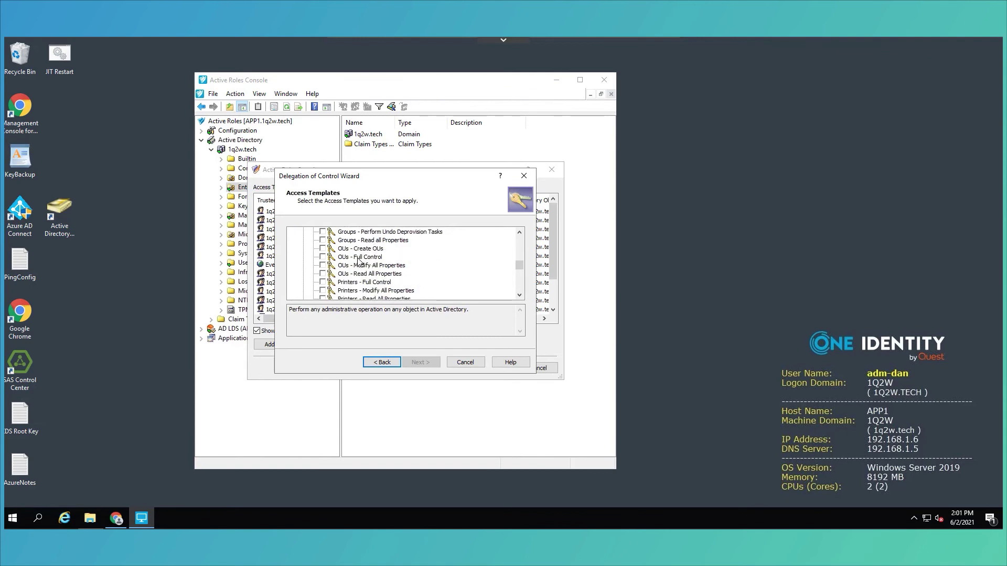
pyautogui.scroll(-1, 358, 259)
pyautogui.scroll(-1, 334, 267)
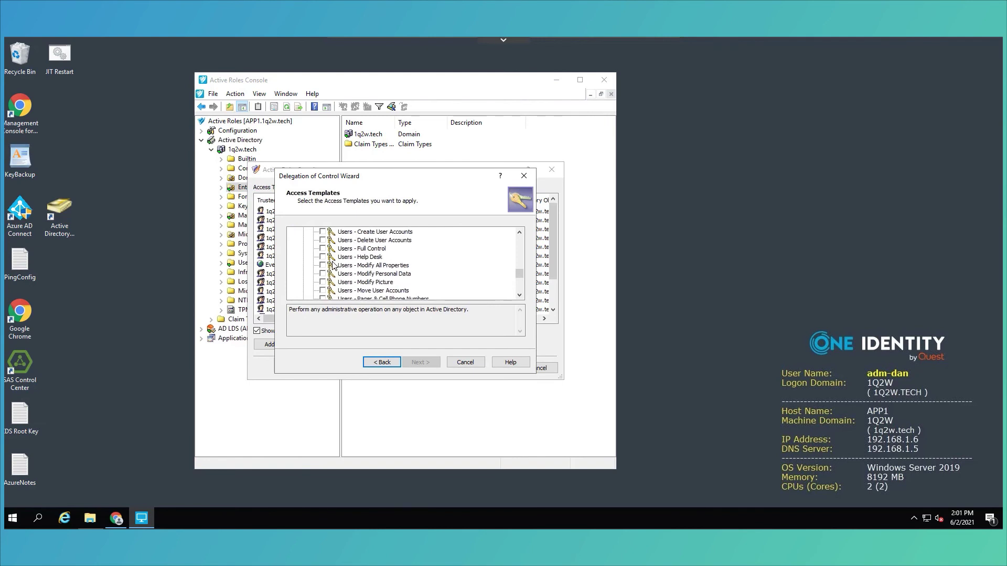
pyautogui.scroll(5, 334, 266)
pyautogui.scroll(2, 323, 264)
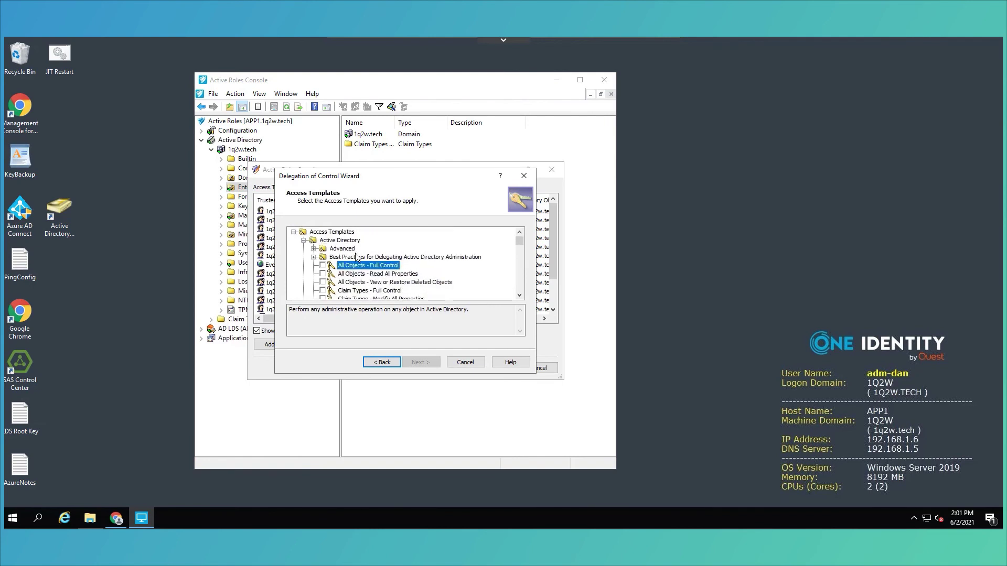
# Expand the Azure folder and check 'Read all Contact Attributes' and 'User Full Control'.
pyautogui.click(303, 240)
pyautogui.click(303, 257)
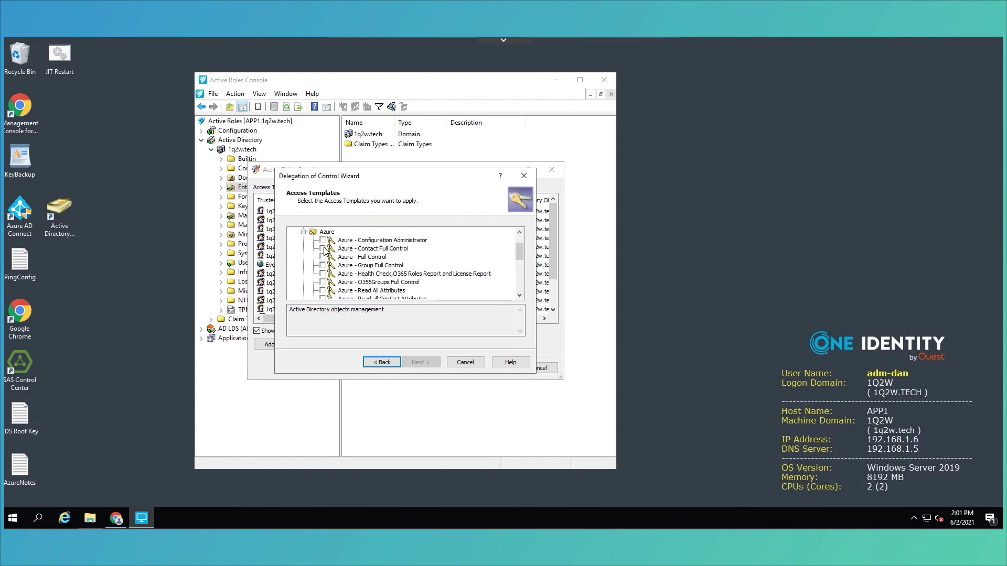
pyautogui.scroll(-1, 329, 275)
pyautogui.click(322, 274)
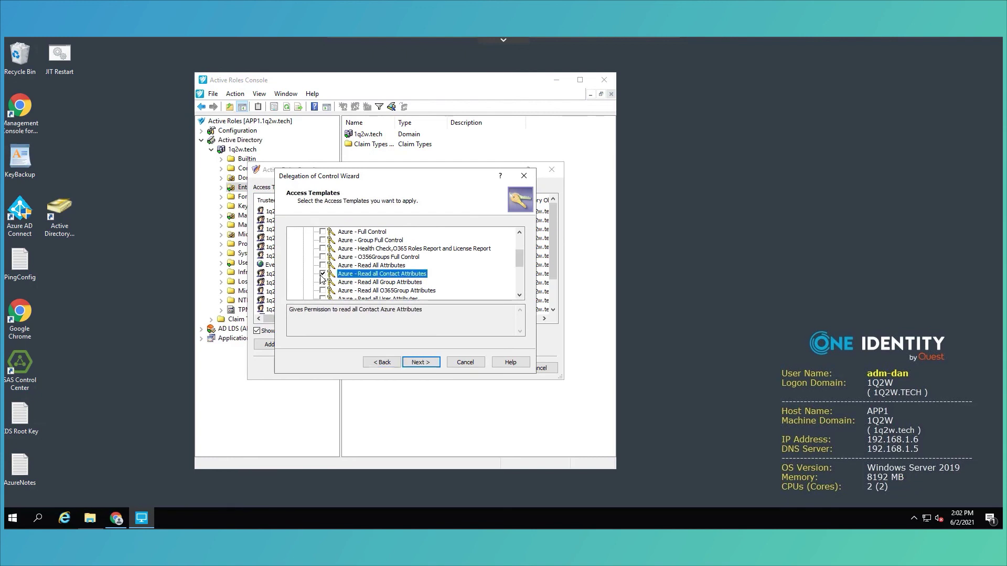
pyautogui.scroll(-2, 343, 281)
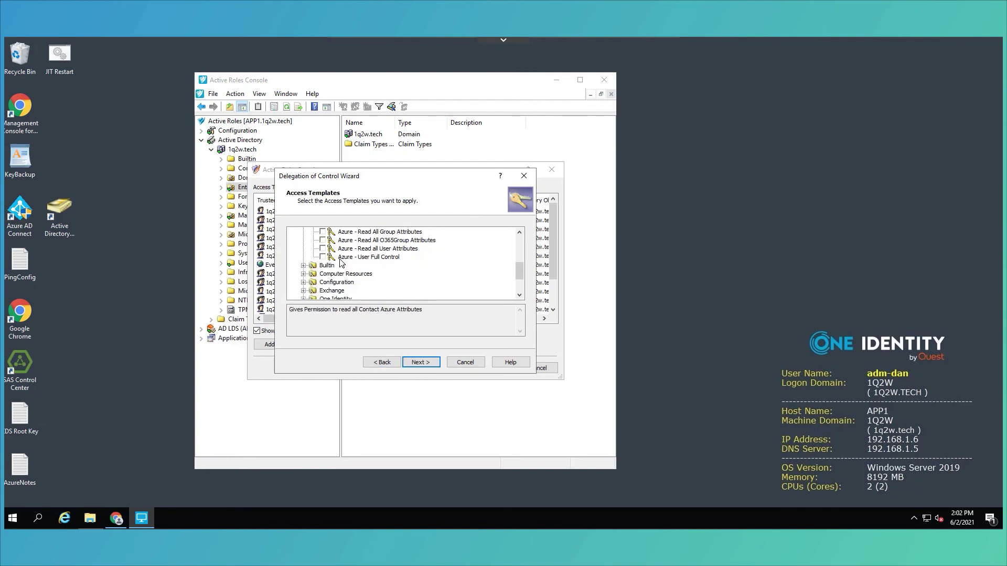
pyautogui.click(322, 257)
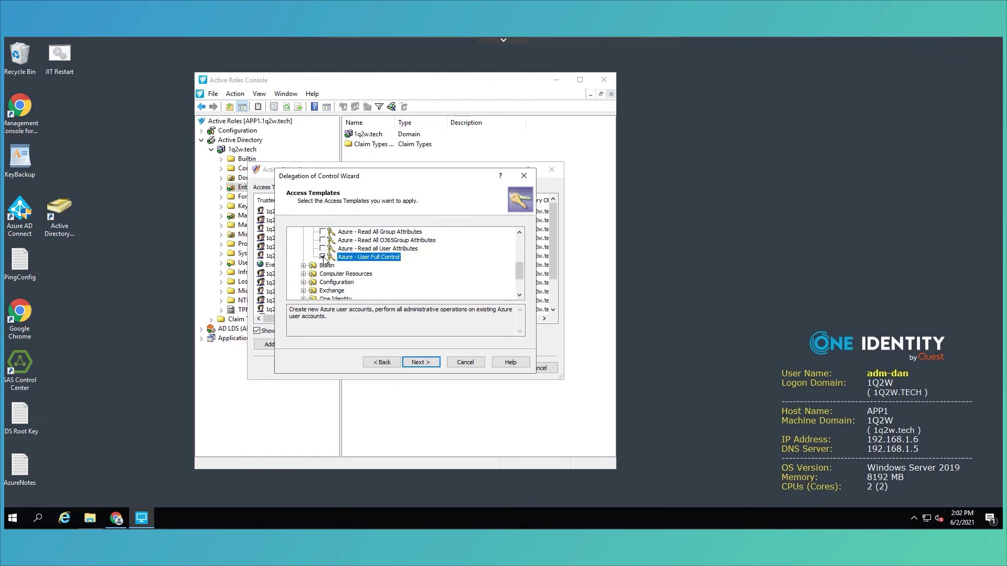
# Apply the delegation to Enterprise and its child objects, then finish and confirm.
pyautogui.click(426, 364)
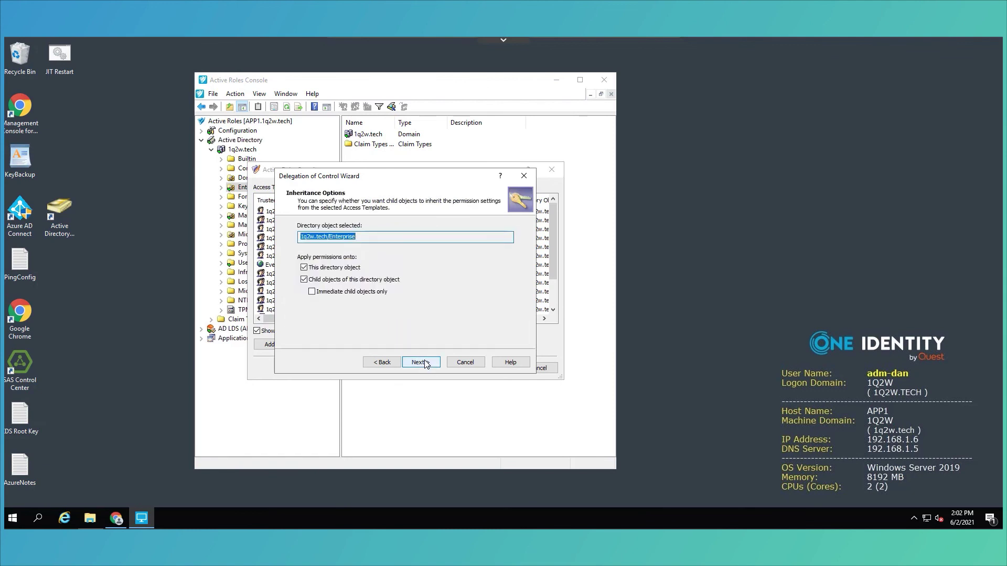
pyautogui.click(426, 364)
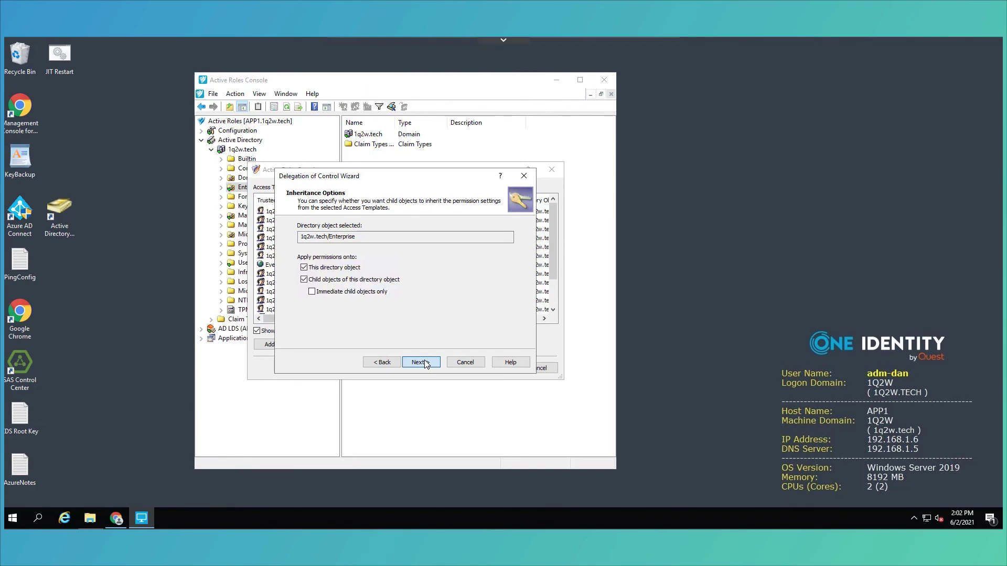
pyautogui.click(426, 363)
pyautogui.click(426, 364)
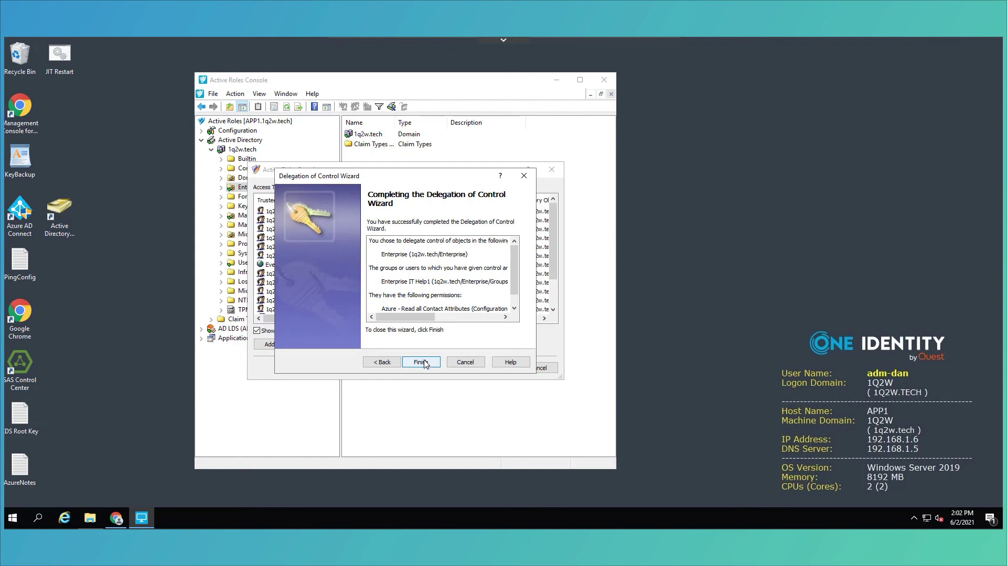
pyautogui.click(426, 363)
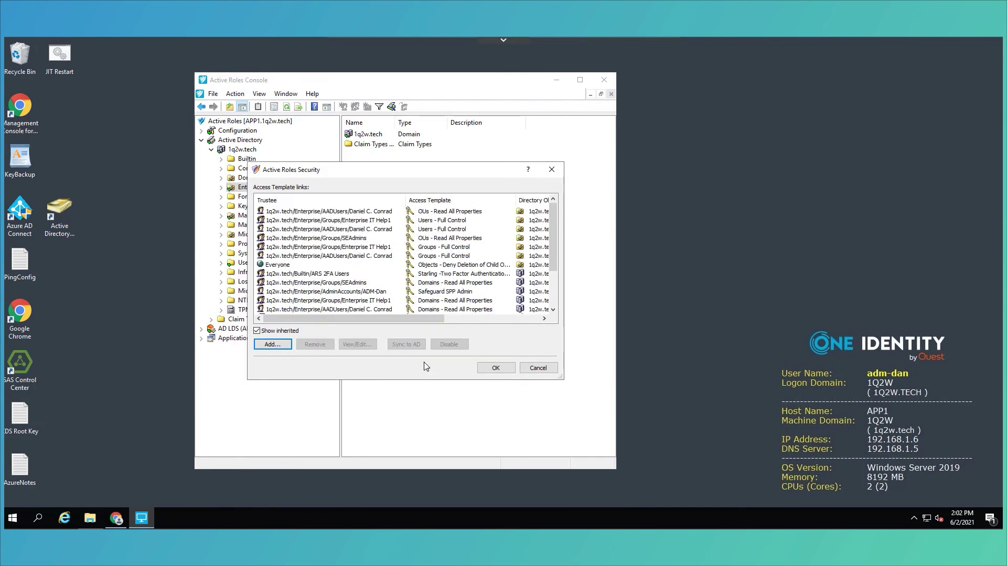
pyautogui.click(496, 368)
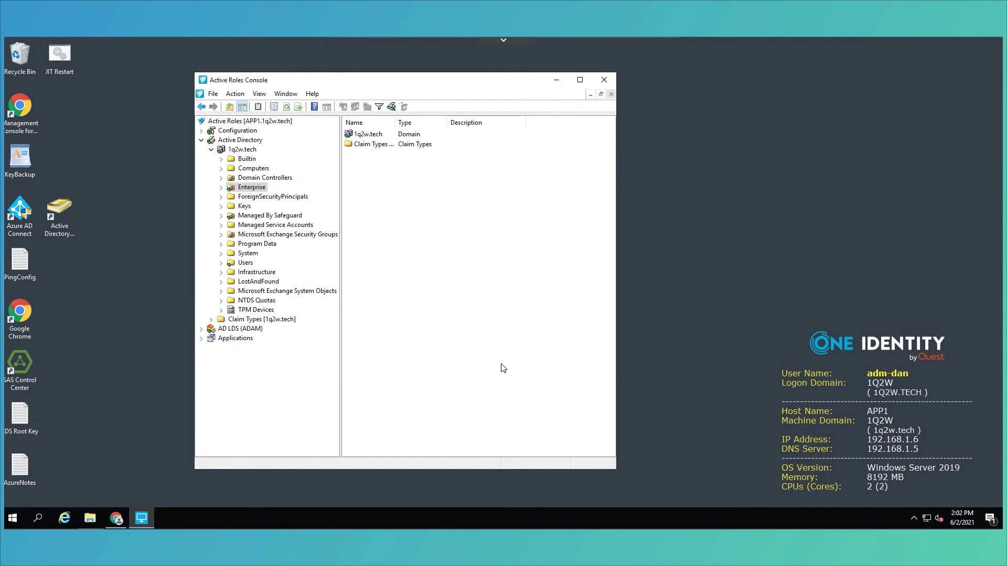